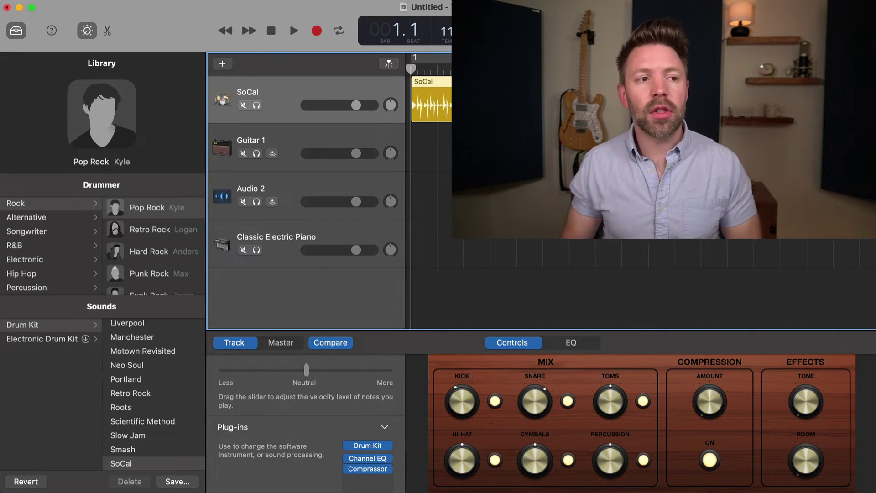
left_click(301, 144)
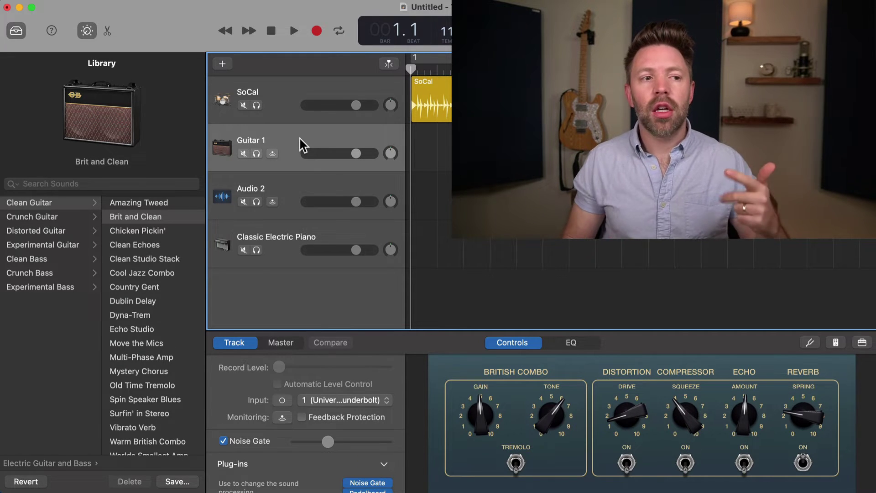
left_click(303, 190)
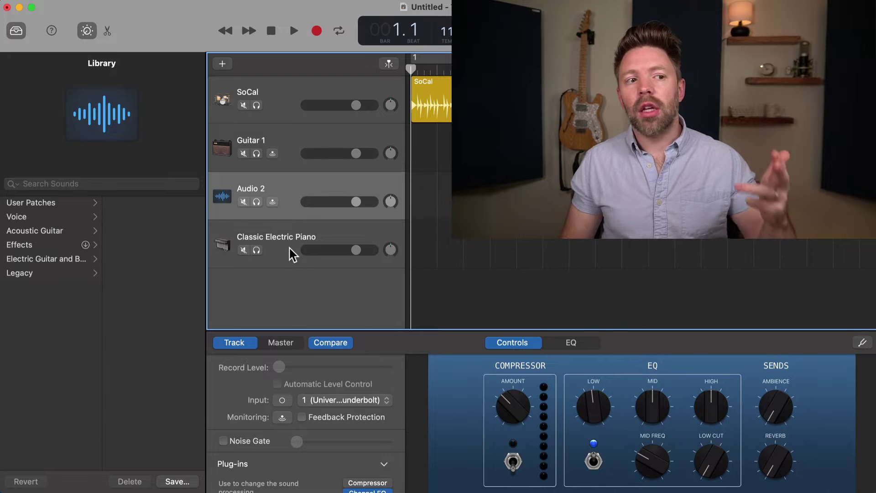
left_click(292, 254)
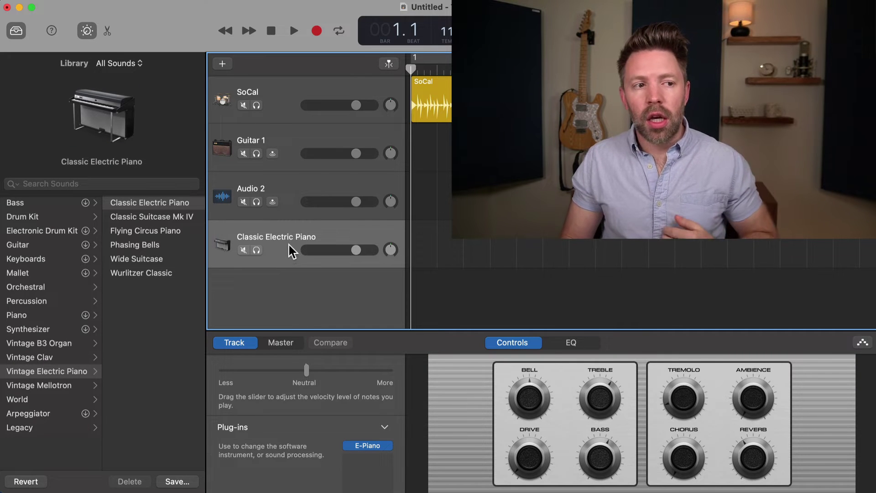
left_click(296, 209)
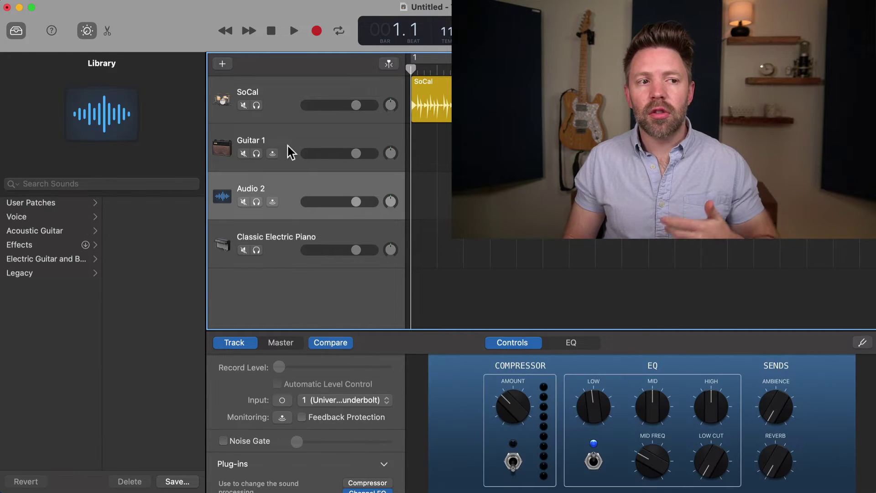
left_click(291, 145)
left_click(286, 100)
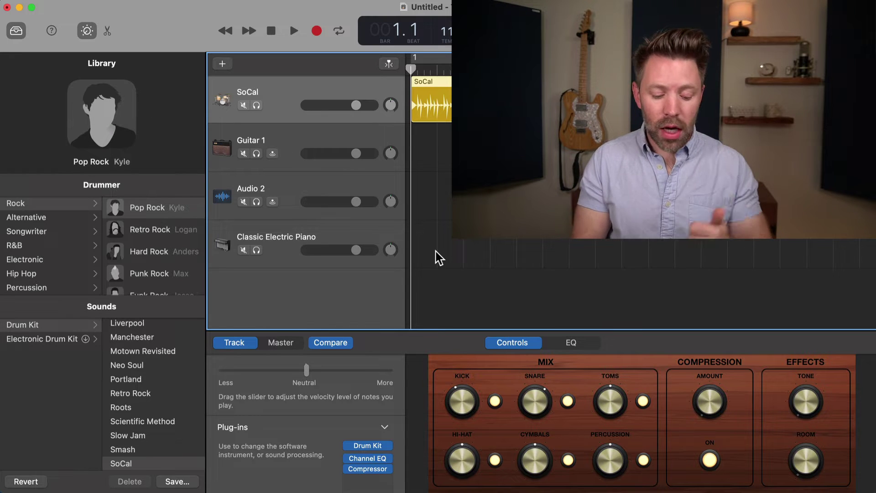
Hide Smart Controls with B and toggle the Library off and on, leaving it open
key("b")
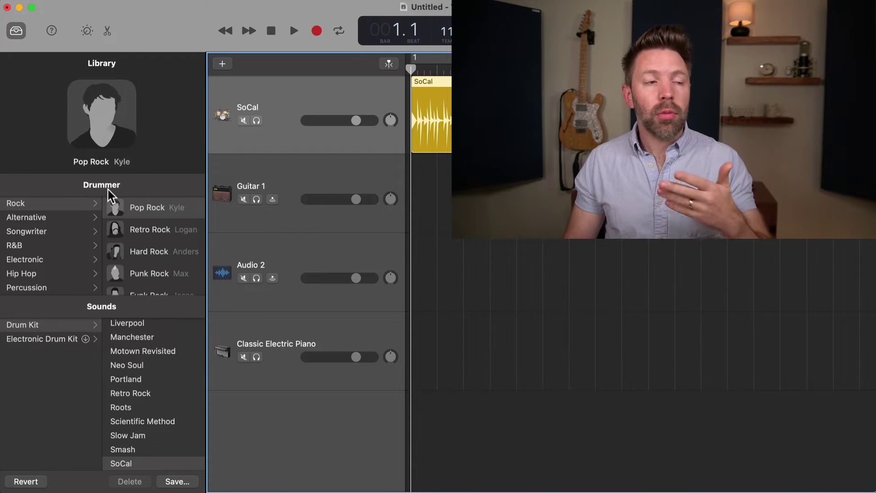
left_click(19, 33)
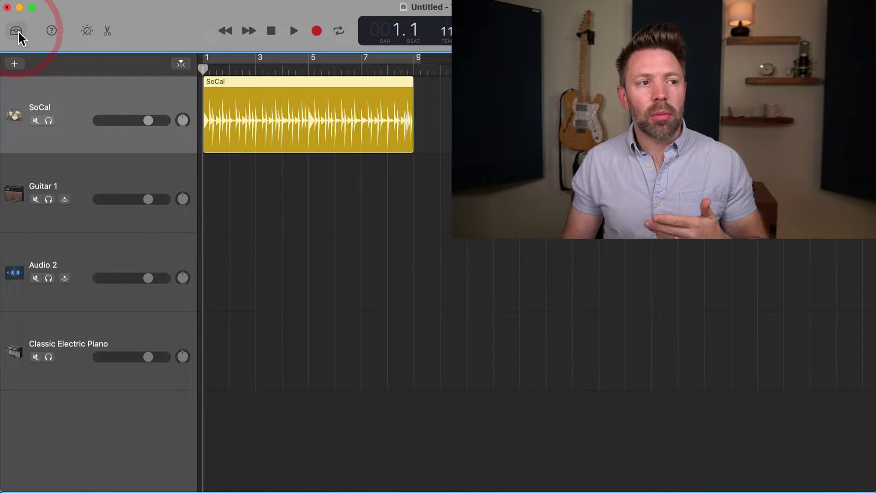
left_click(18, 33)
key("y")
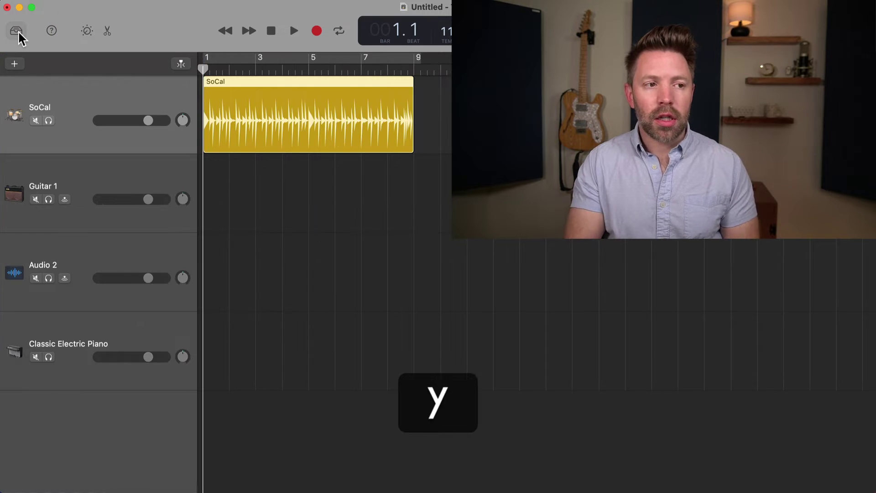
left_click(18, 33)
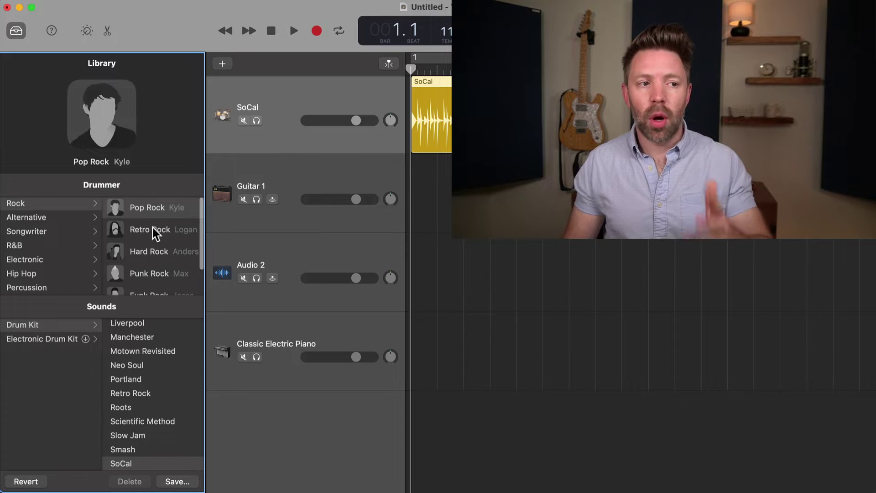
mouse_move(128, 223)
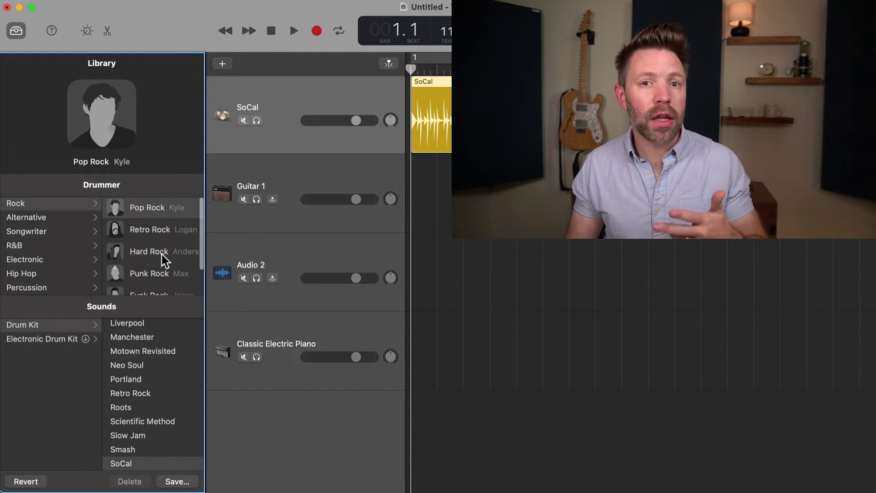
mouse_move(164, 260)
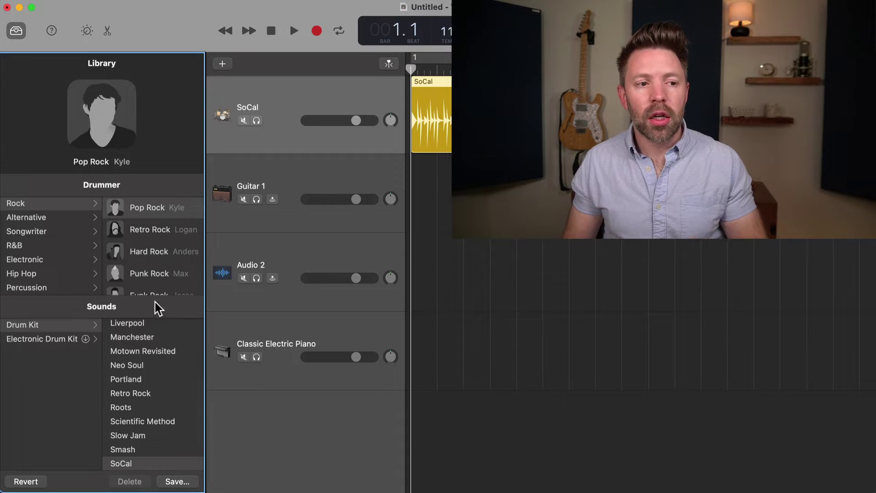
Select the Classic Electric Piano, Audio 2 and SoCal tracks in turn, ending on Classic Electric Piano
left_click(286, 339)
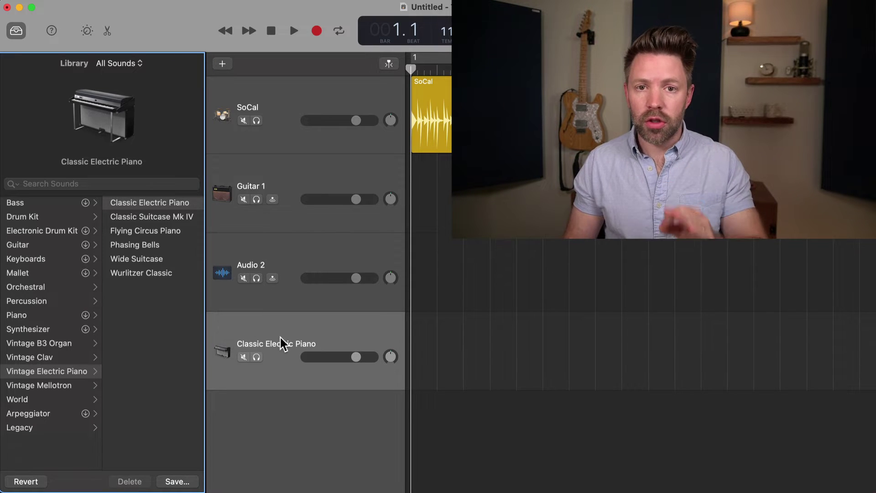
left_click(295, 265)
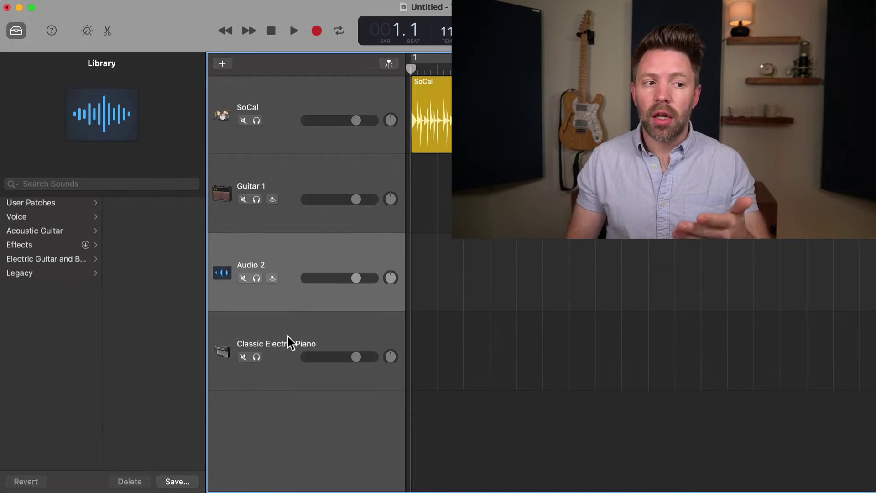
left_click(288, 348)
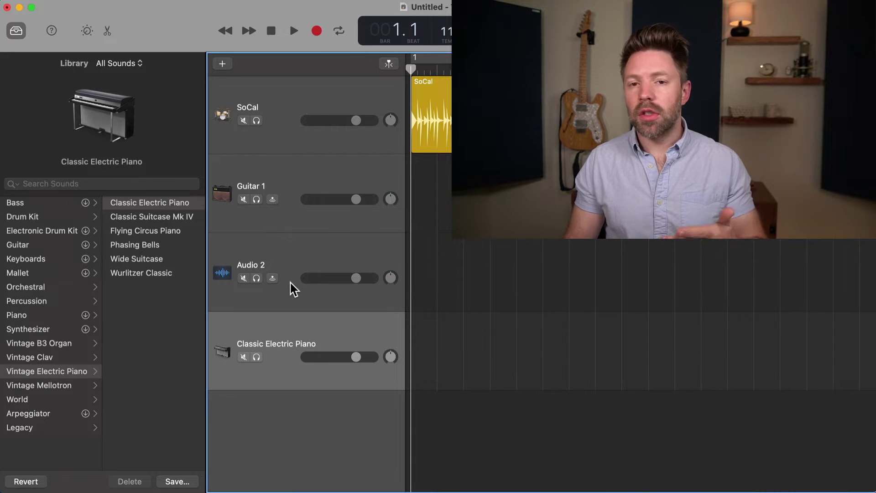
left_click(284, 100)
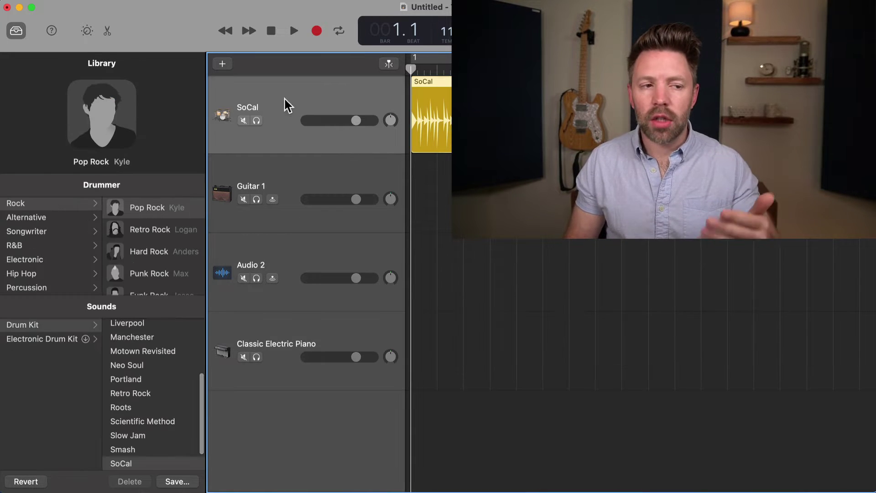
left_click(285, 360)
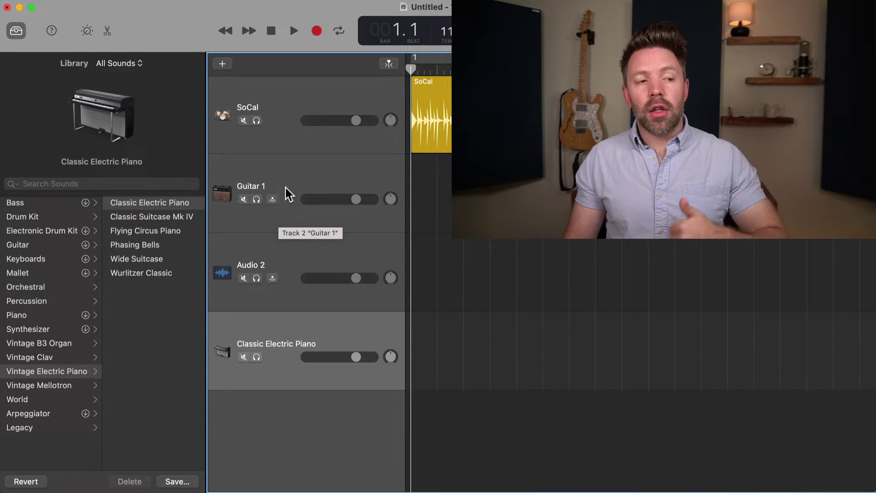
On Guitar 1, try the Crunch Guitar Broken Up Brit and Experimental Guitar Mosquitar sounds
left_click(289, 177)
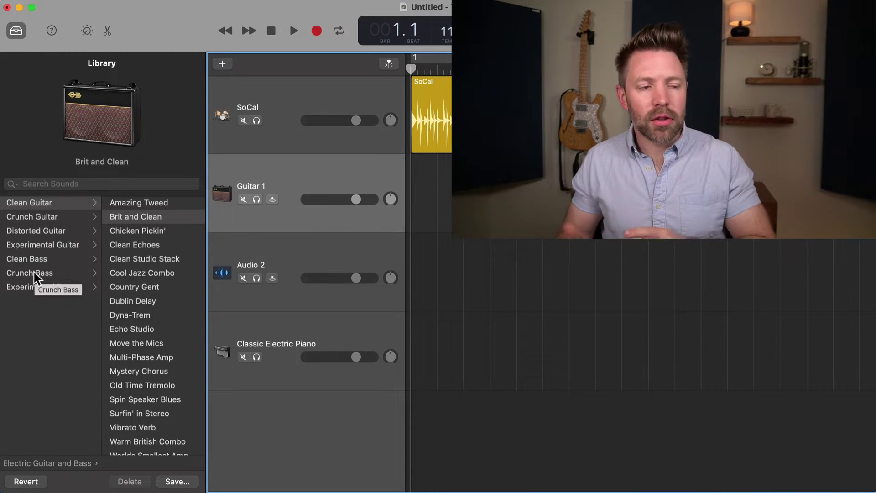
left_click(43, 218)
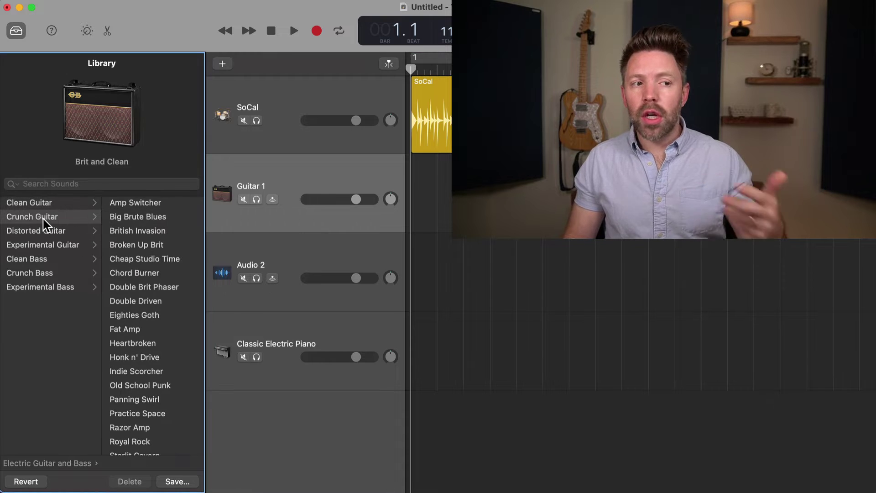
left_click(117, 246)
left_click(55, 246)
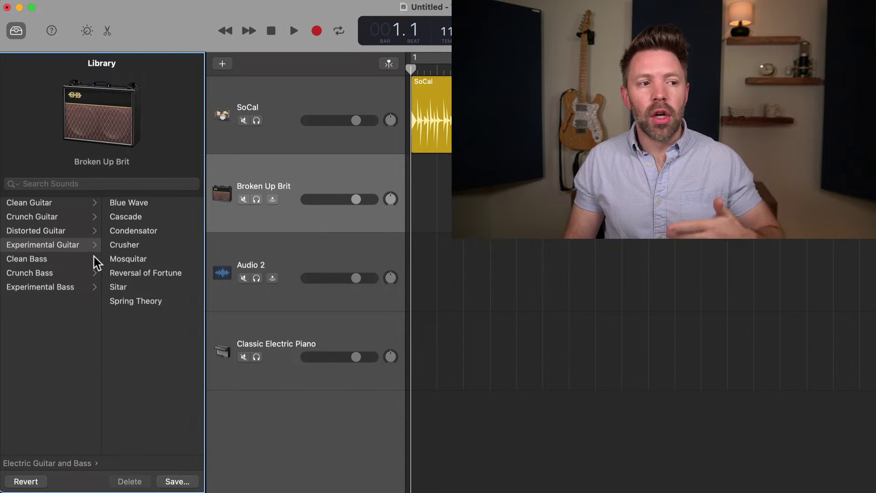
left_click(124, 259)
Apply the Clean Bass Hi-Fi DI patch, then list the Clean Guitar sounds
left_click(47, 262)
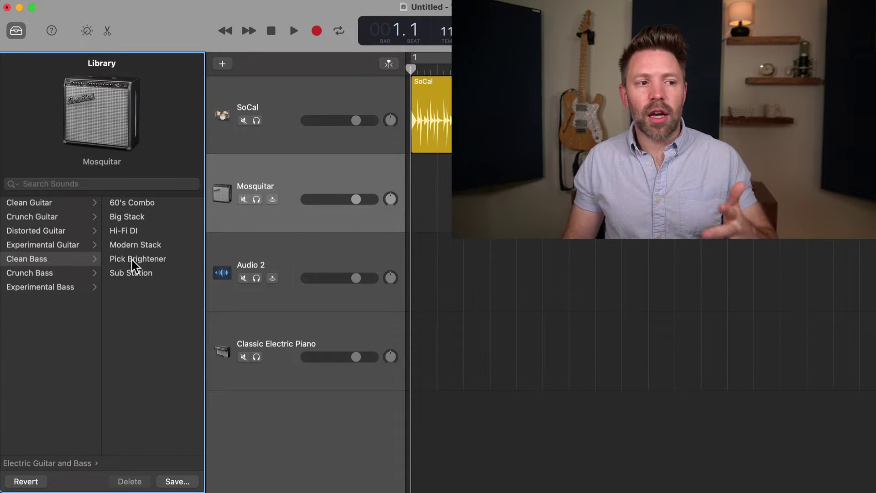
left_click(129, 232)
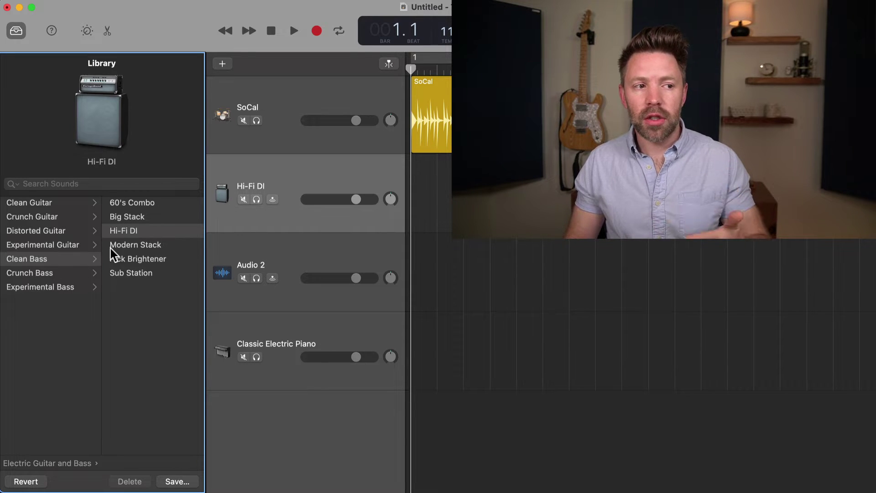
left_click(36, 207)
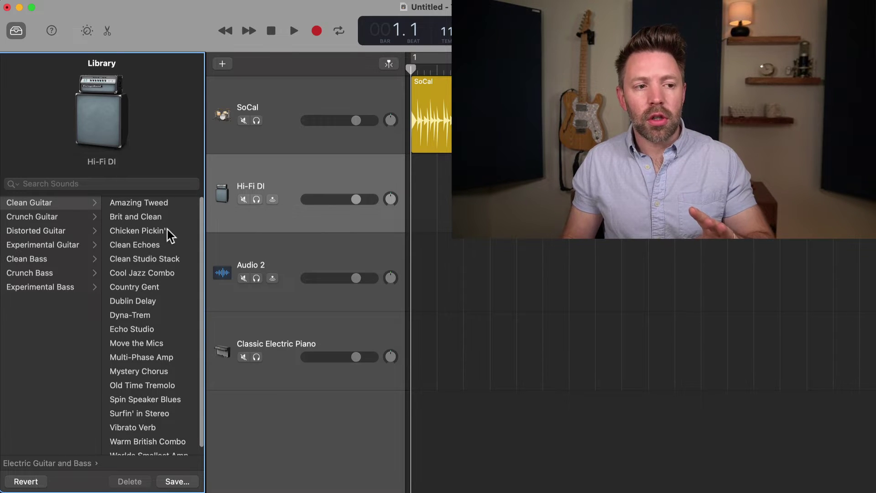
Select Audio 2, Classic Electric Piano and Hi-Fi DI, then list Audio 2's Acoustic Guitar patches
left_click(264, 257)
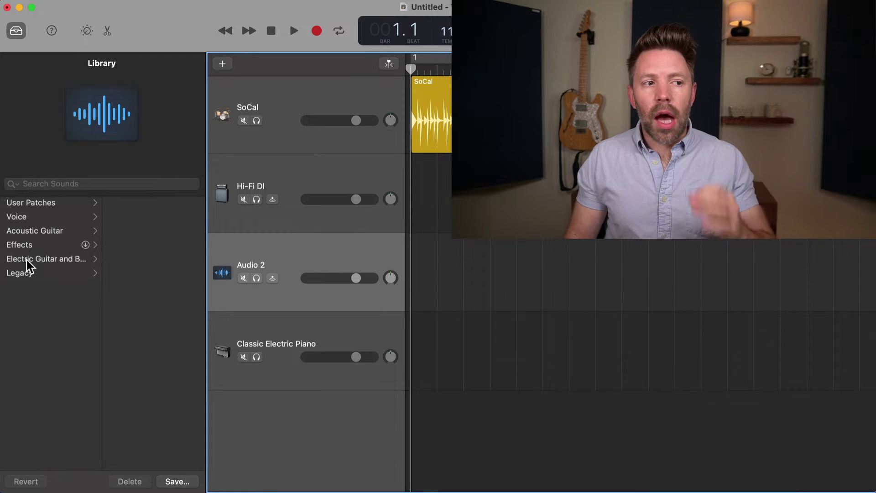
left_click(35, 230)
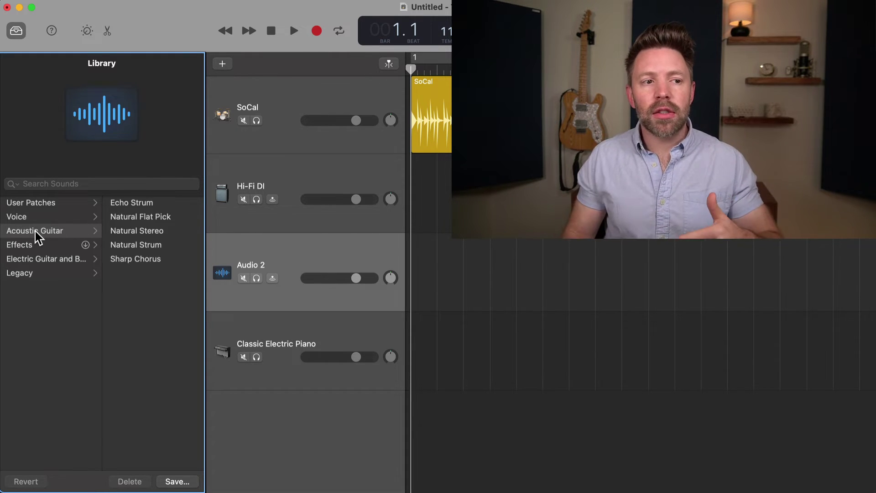
left_click(268, 322)
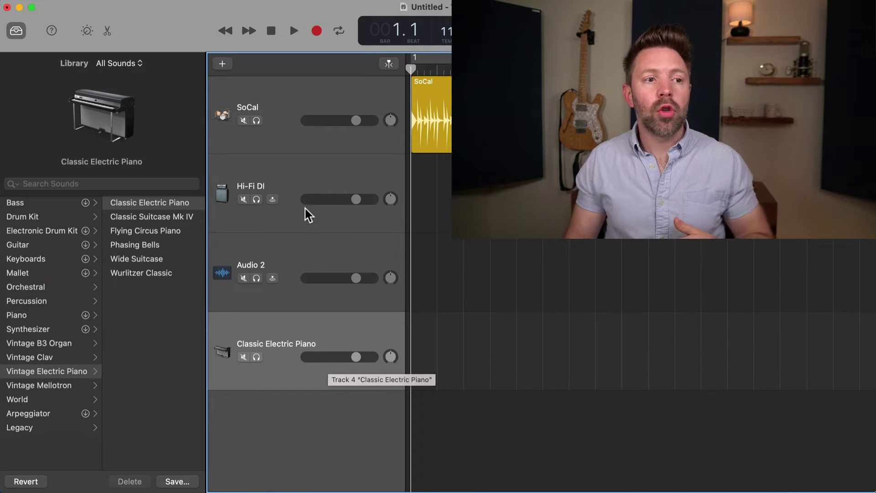
left_click(289, 180)
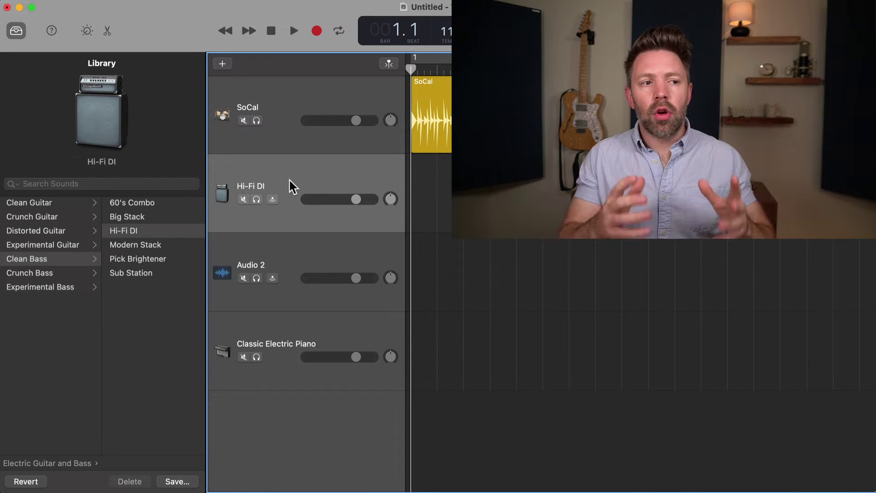
left_click(285, 259)
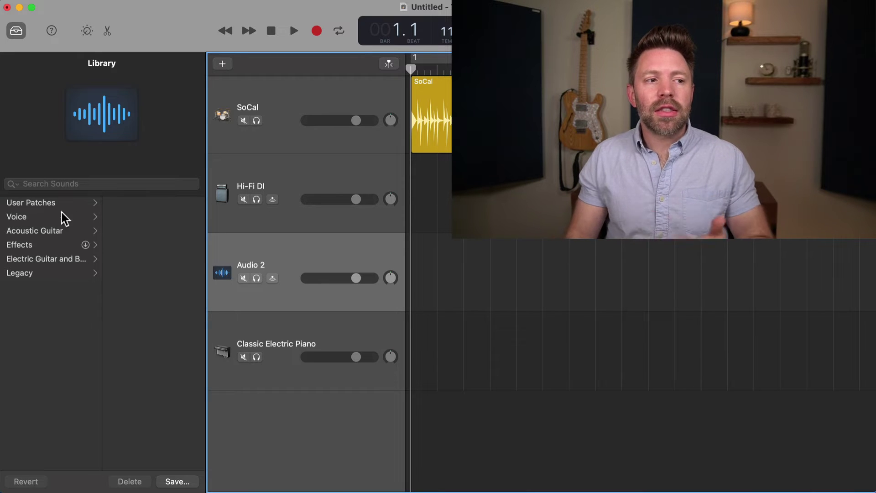
left_click(57, 234)
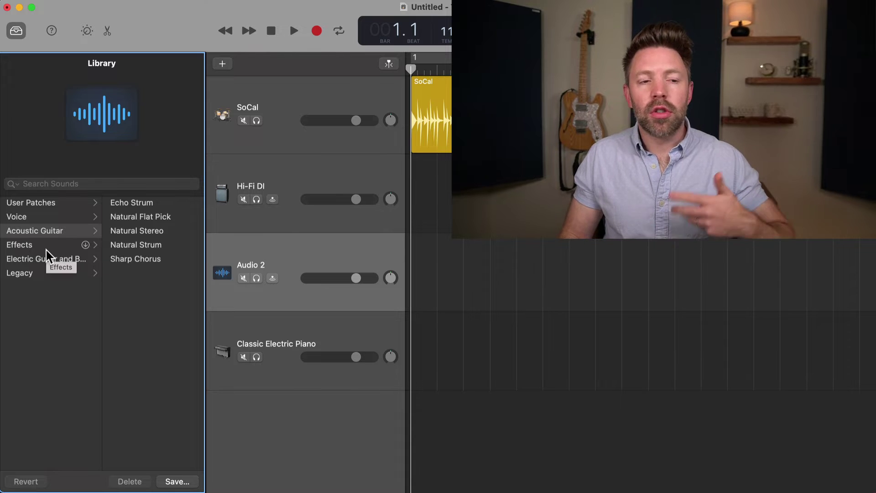
Try the Telephone Vocal and Dance Vocal patches on Audio 2, then undo them
left_click(31, 215)
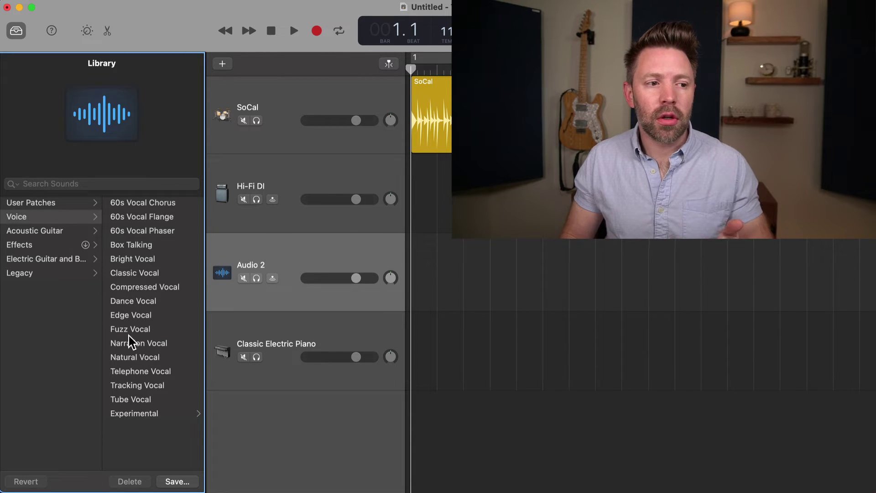
left_click(143, 372)
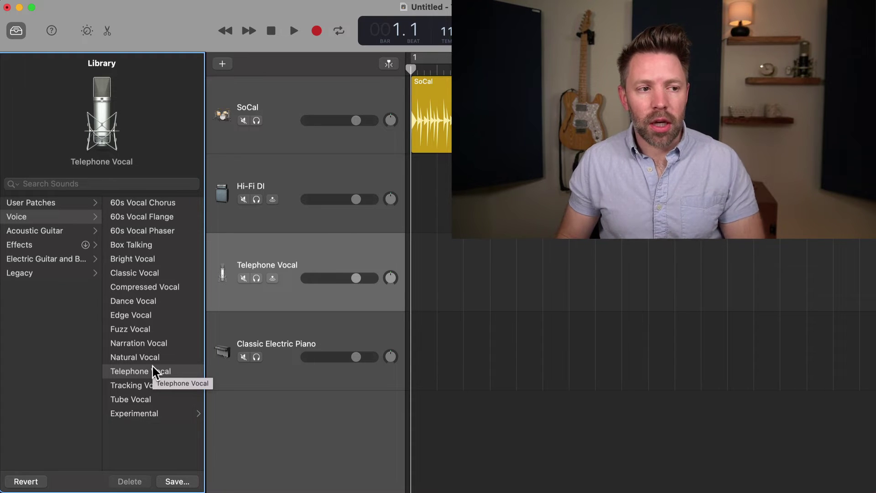
left_click(145, 302)
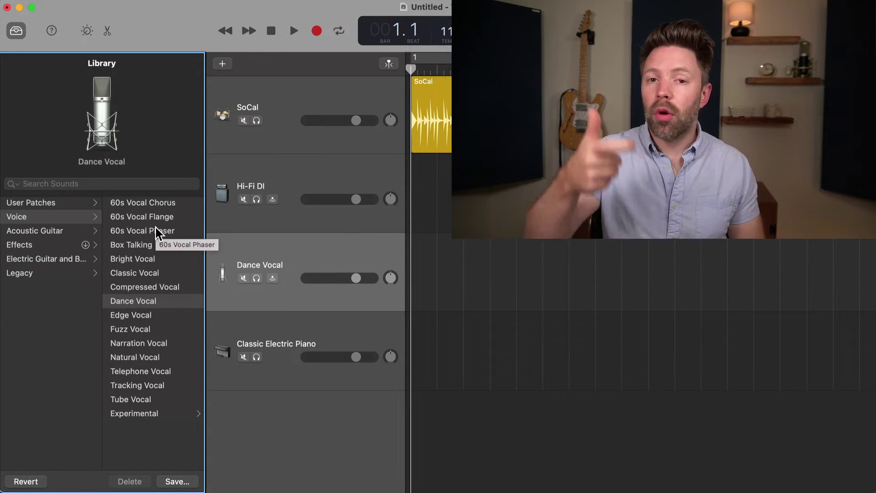
key("super+z")
key("super+z")
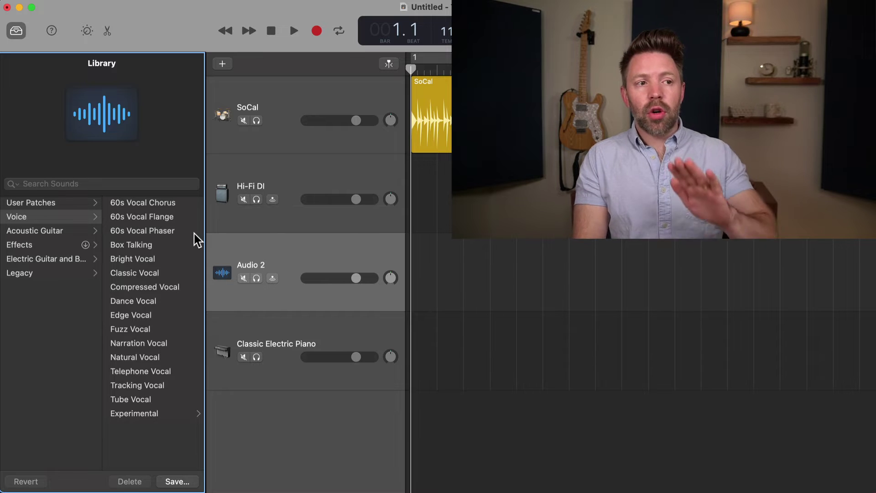
Swap the Library for Smart Controls and view the Hi-Fi DI, SoCal and Classic Electric Piano controls
key("y")
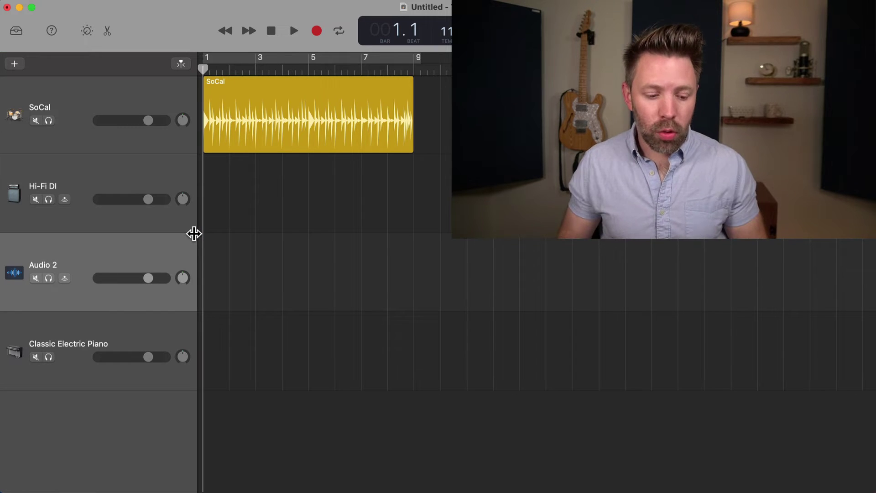
key("b")
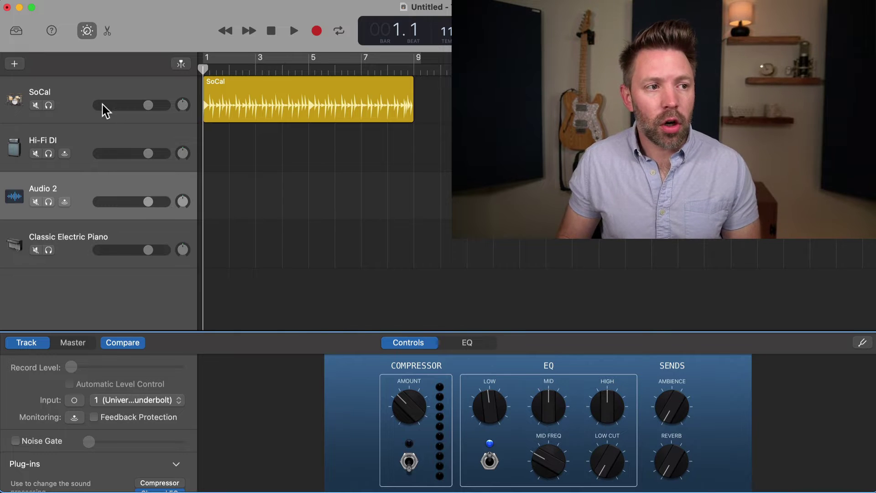
left_click(85, 142)
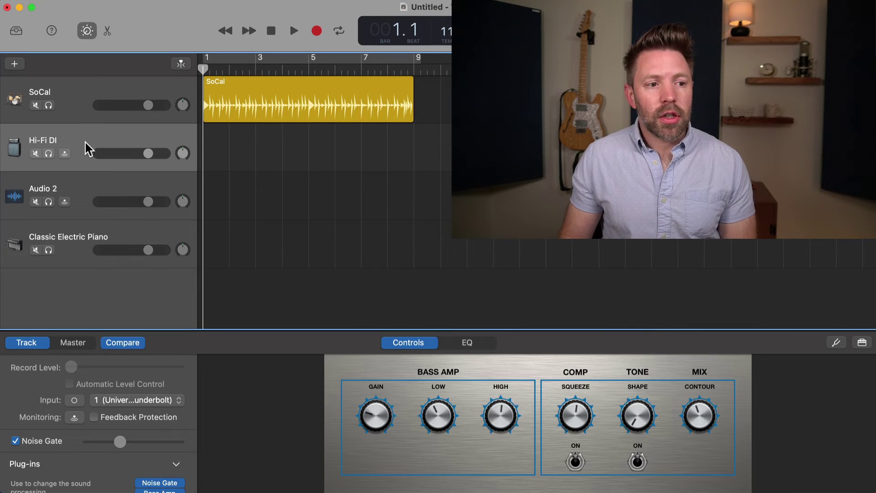
left_click(82, 84)
left_click(83, 227)
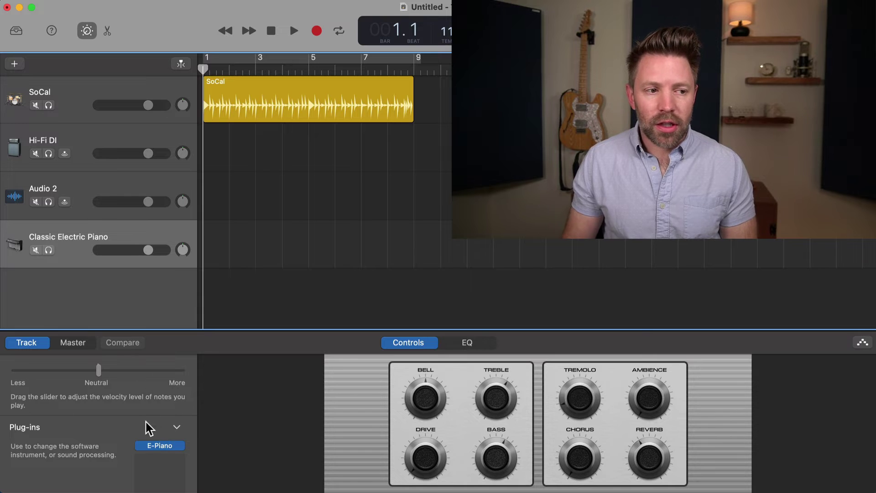
Select Audio 2, check its Input list keeping input 1, and expand its Compressor and Channel EQ plug-ins
left_click(177, 427)
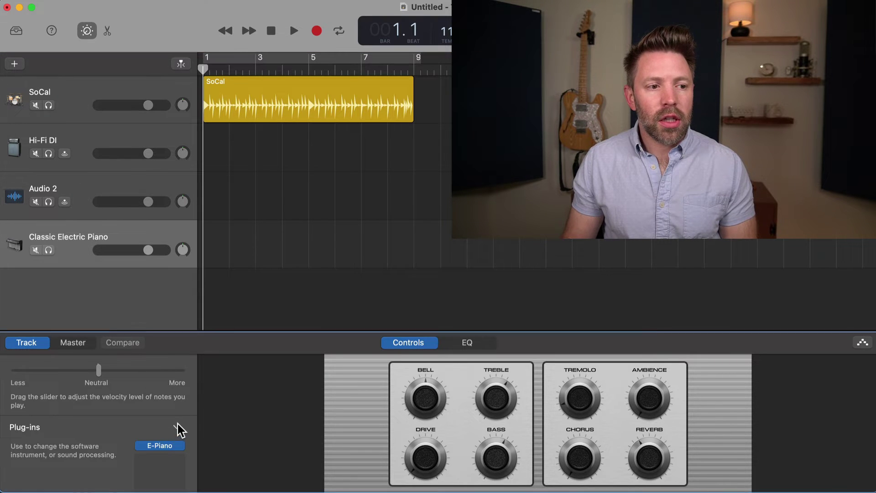
left_click(70, 201)
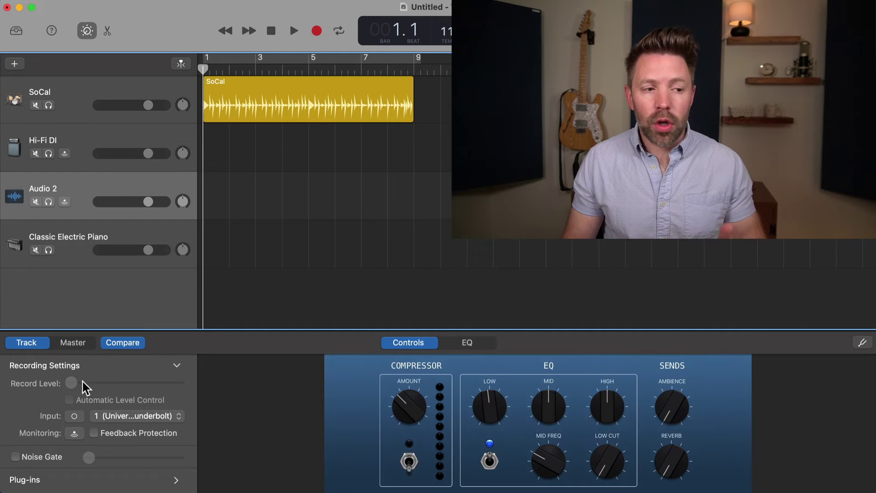
left_click(118, 414)
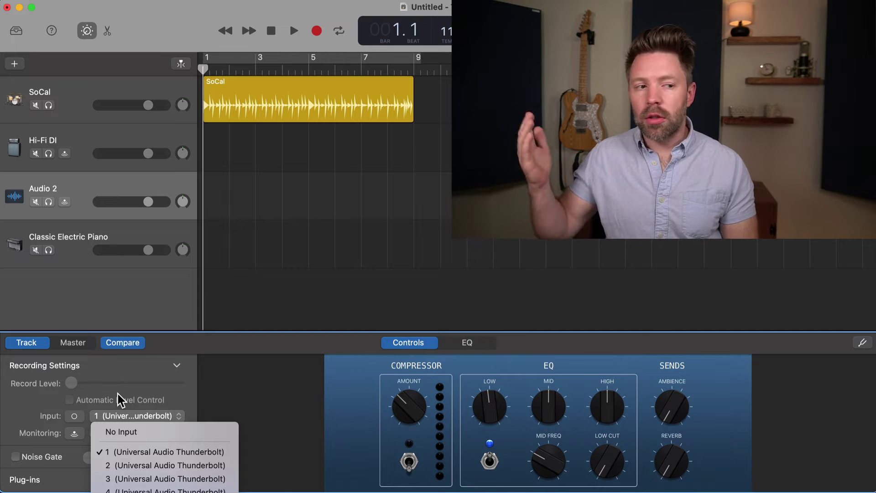
left_click(116, 404)
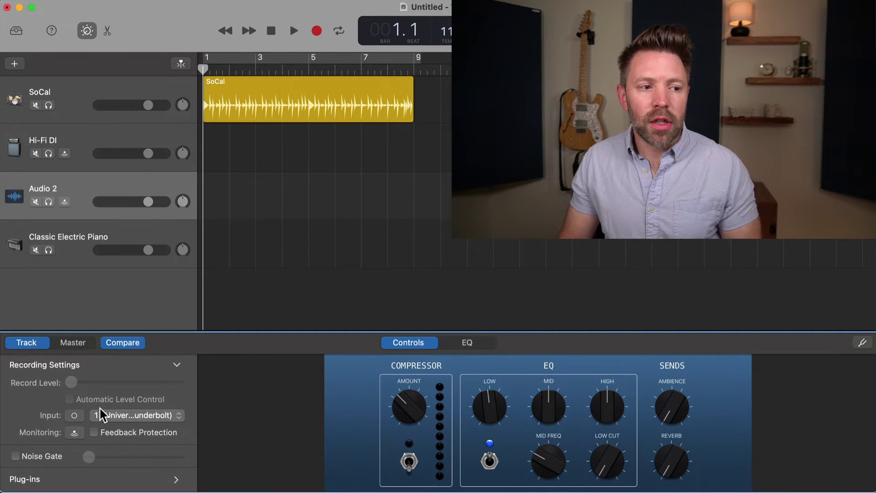
left_click(174, 481)
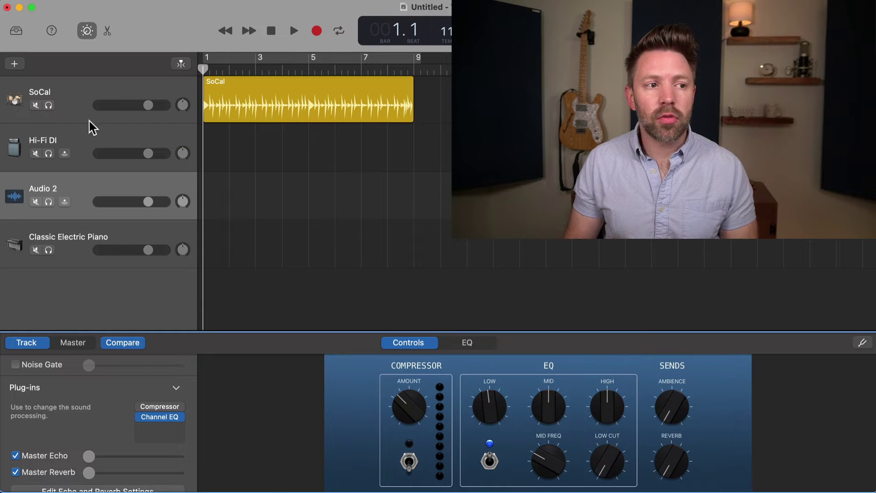
Load the Big Stack - Pop Rock preset into the Hi-Fi DI track's Bass Amp
left_click(84, 142)
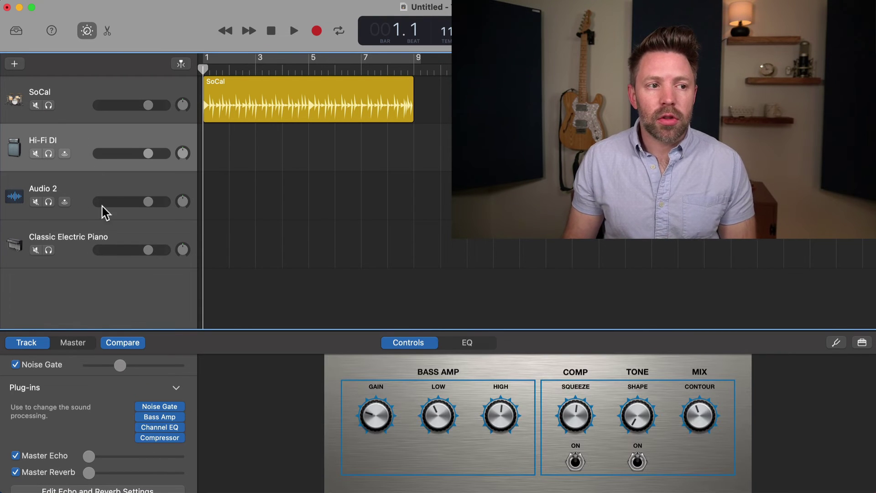
left_click(158, 415)
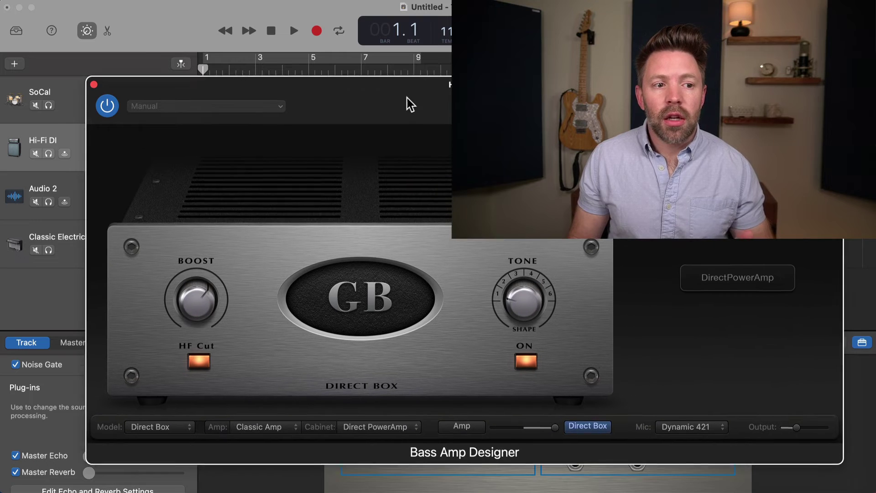
left_click(211, 101)
left_click(223, 171)
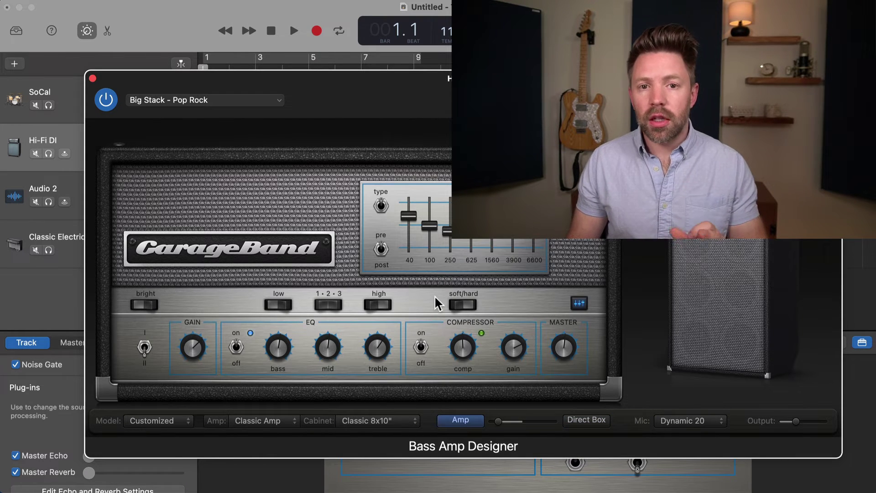
left_click(92, 78)
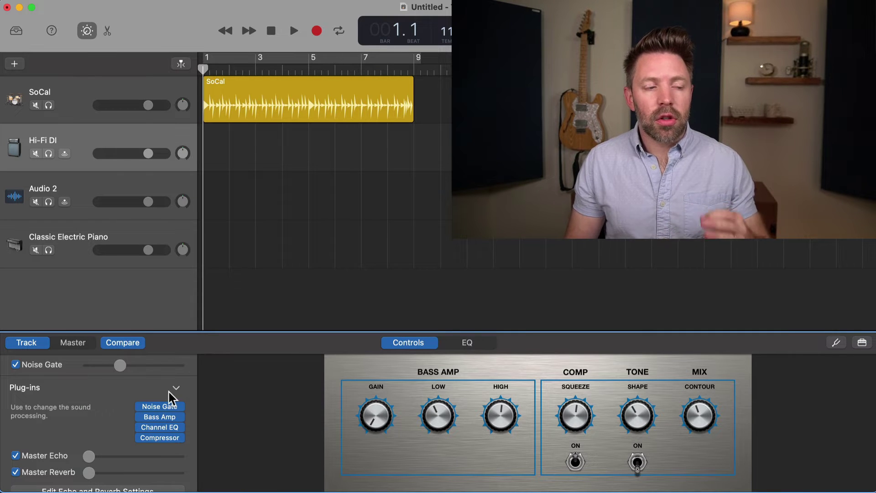
Browse the Audio 2, Classic Electric Piano and SoCal tracks, opening and closing SoCal's Channel EQ
left_click(87, 187)
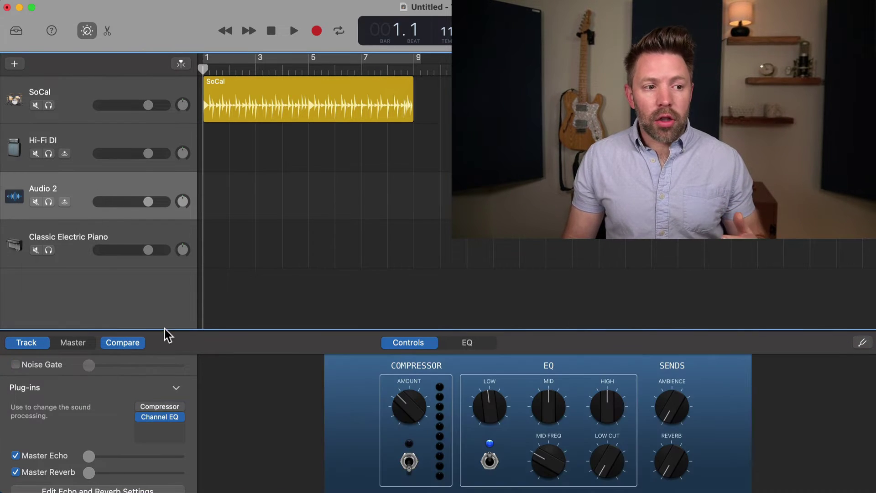
left_click(79, 248)
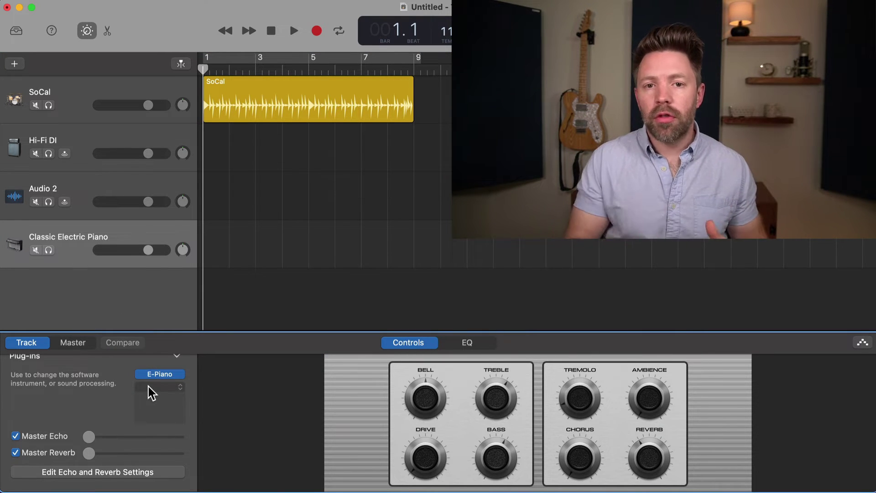
left_click(84, 97)
left_click(166, 386)
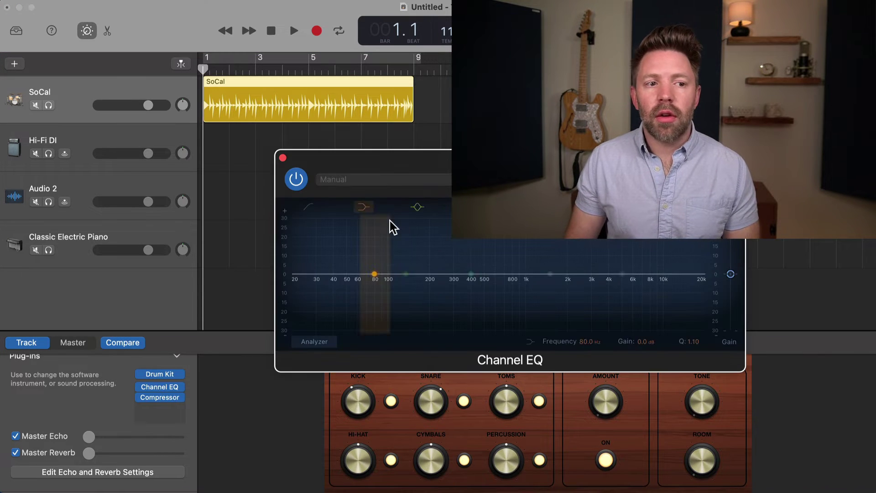
left_click(283, 157)
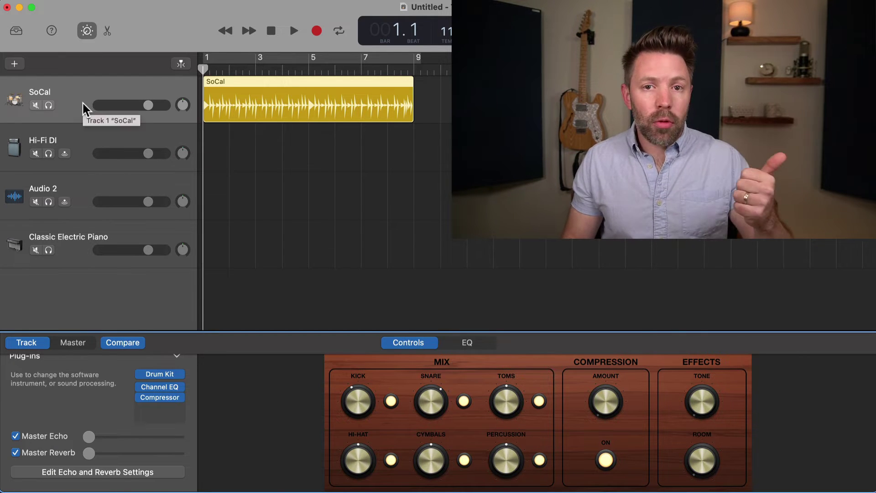
left_click(76, 238)
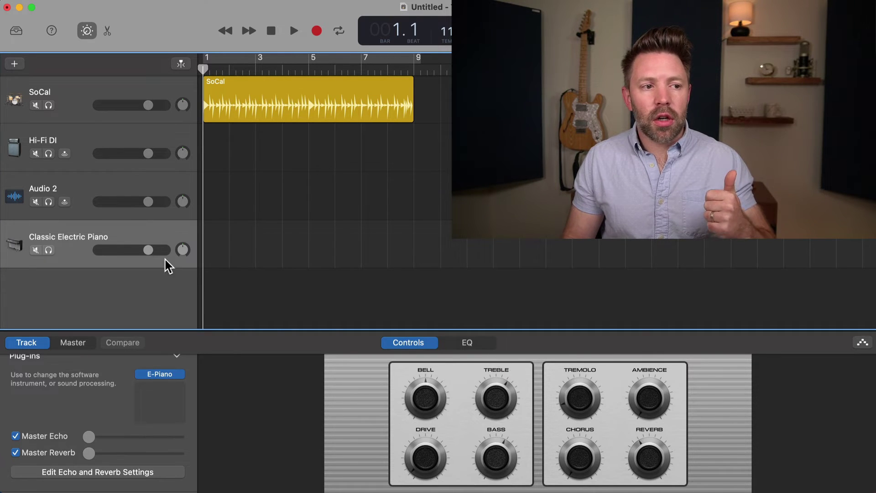
Turn the SoCal kit's Kick level all the way up and preview the drums
left_click(50, 87)
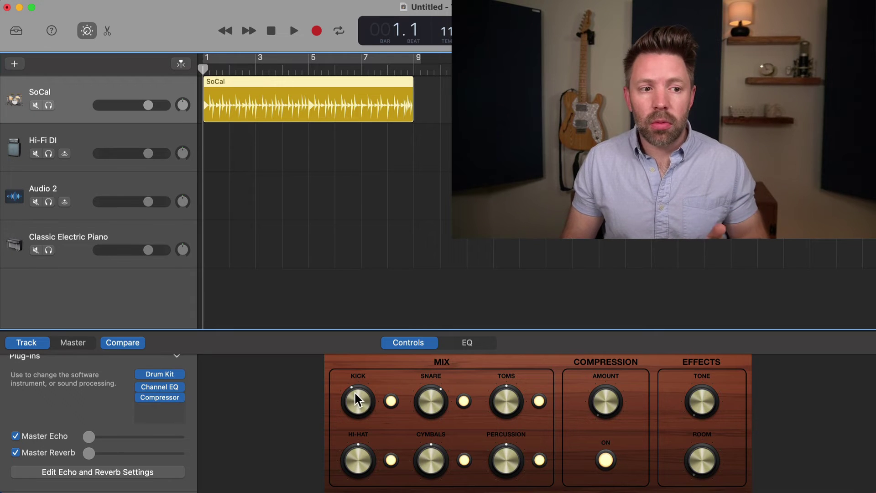
left_click_drag(357, 403, 375, 208)
key("space")
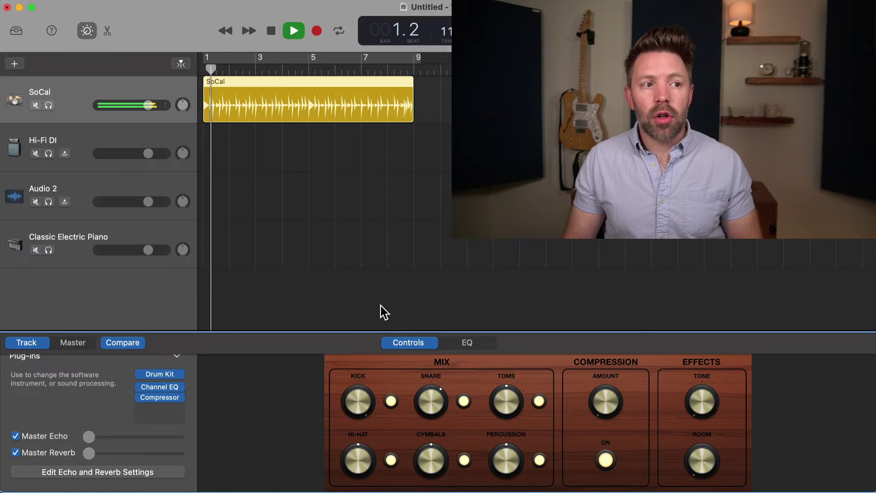
key("space")
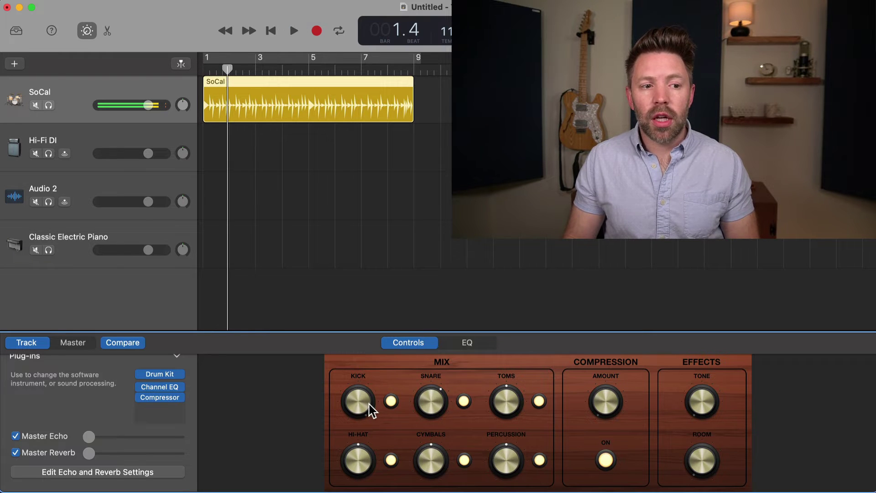
Set Kick to about two o'clock, mute and restore it, and nudge Snare up then back
left_click_drag(369, 404, 377, 434)
left_click(391, 405)
key("space")
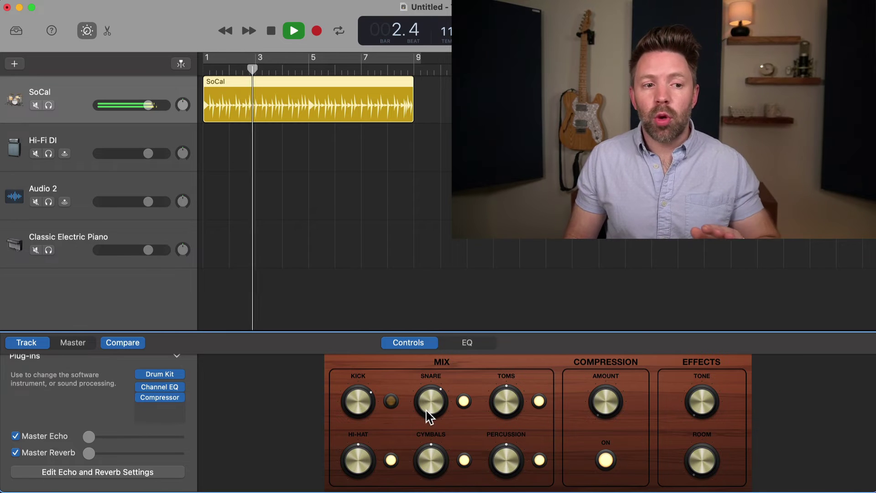
left_click_drag(425, 410, 425, 368)
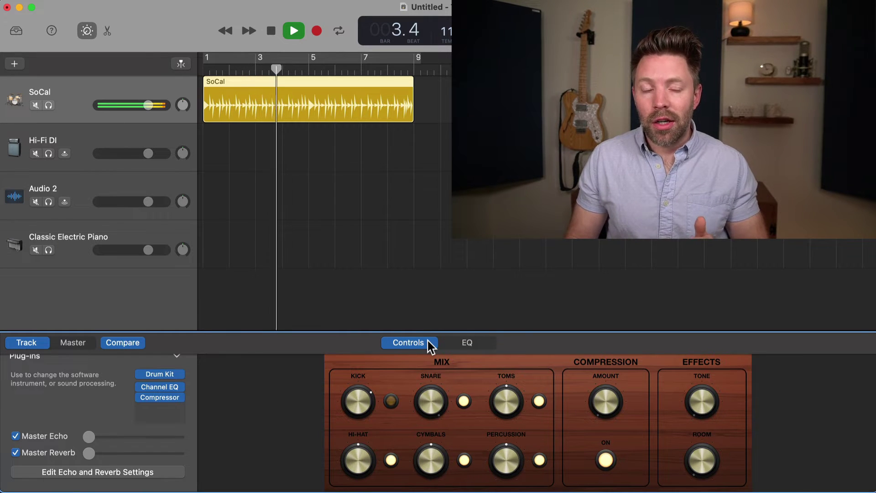
key("space")
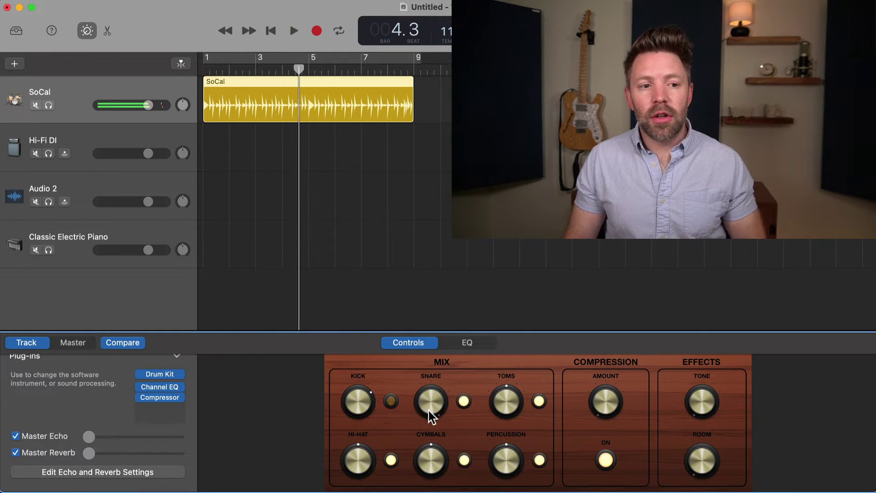
left_click_drag(430, 398, 415, 399)
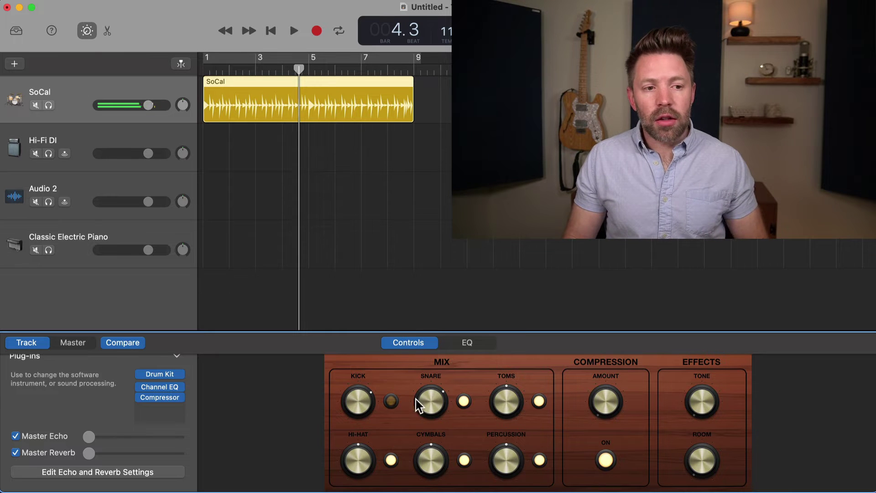
left_click(390, 400)
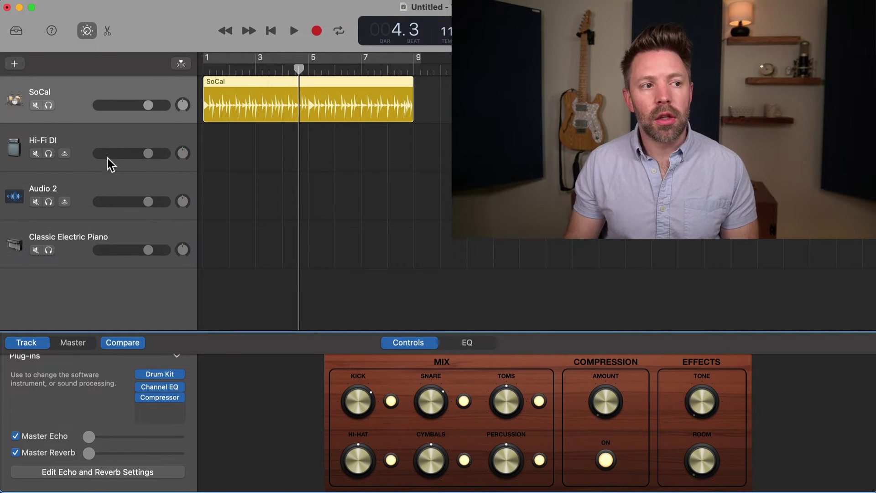
Select the Classic Electric Piano track and turn up its E-Piano Drive knob
left_click(87, 239)
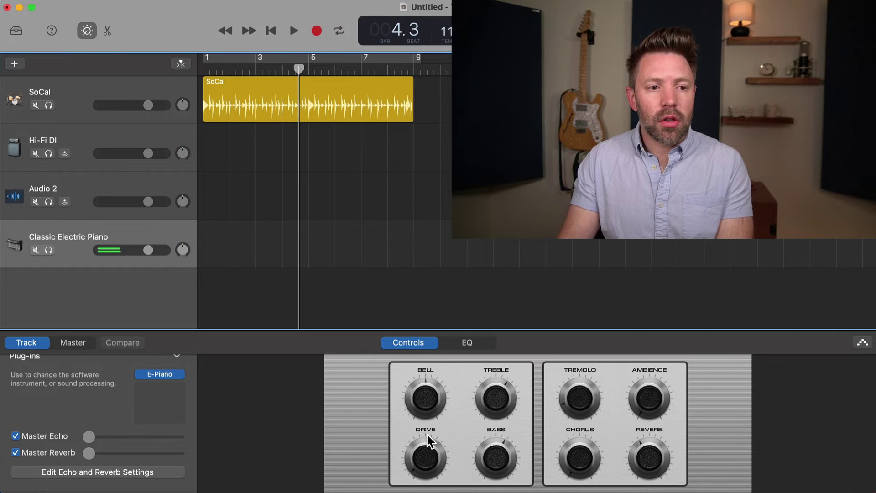
left_click(434, 458)
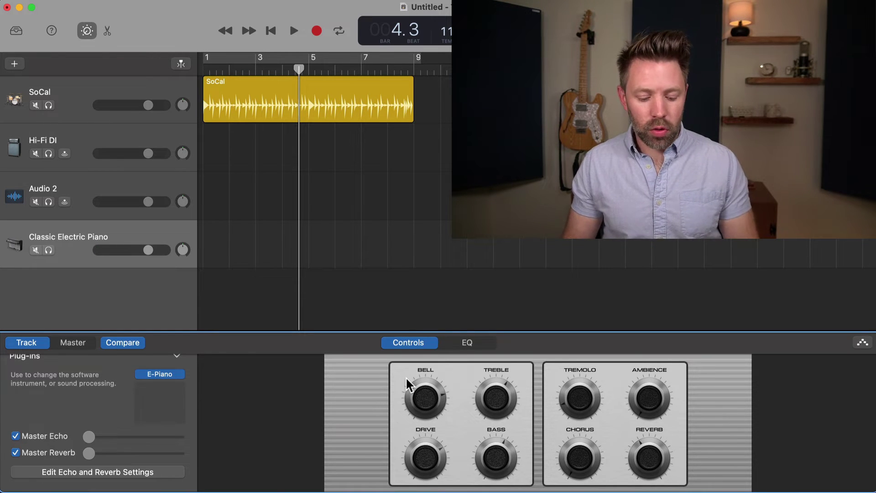
Load the Grand Organ sound from Vintage B3 Organ onto the fourth track, discarding the piano tweaks
key("y")
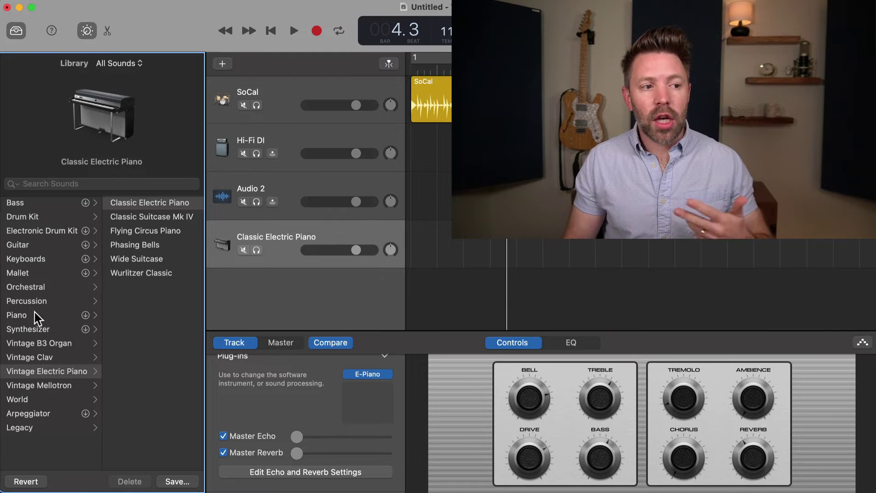
left_click(35, 344)
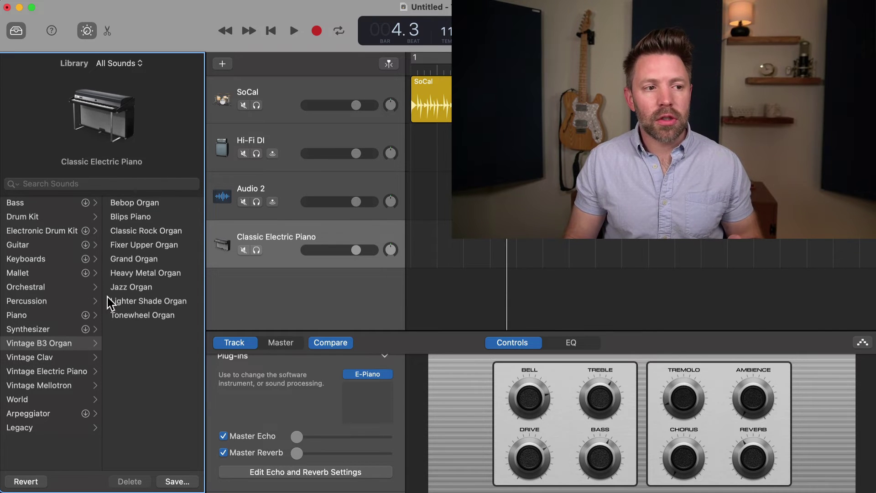
left_click(134, 259)
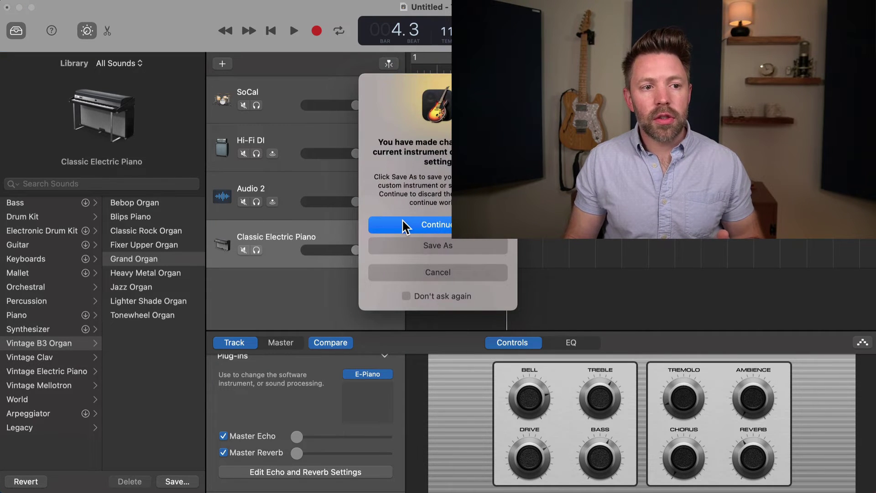
left_click(403, 220)
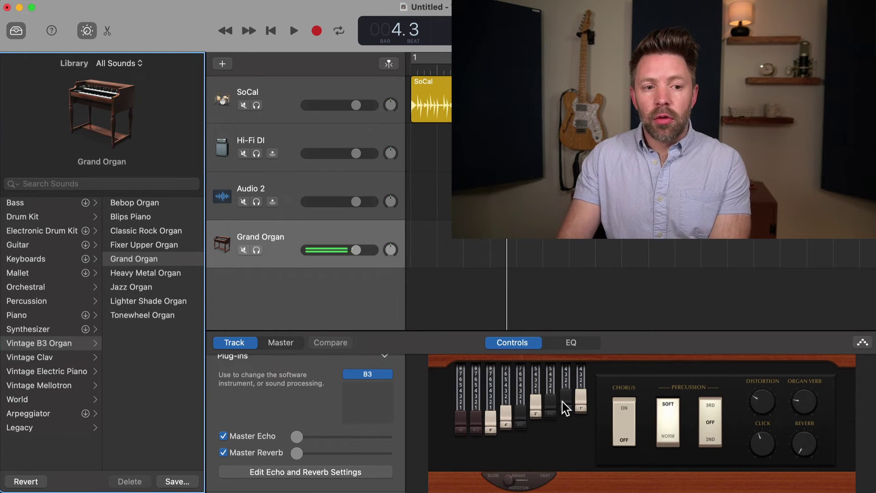
Pull the 1⅓' and 2' drawbars further out and push the 8' and 5⅓' drawbars mostly in
left_click_drag(563, 401, 558, 466)
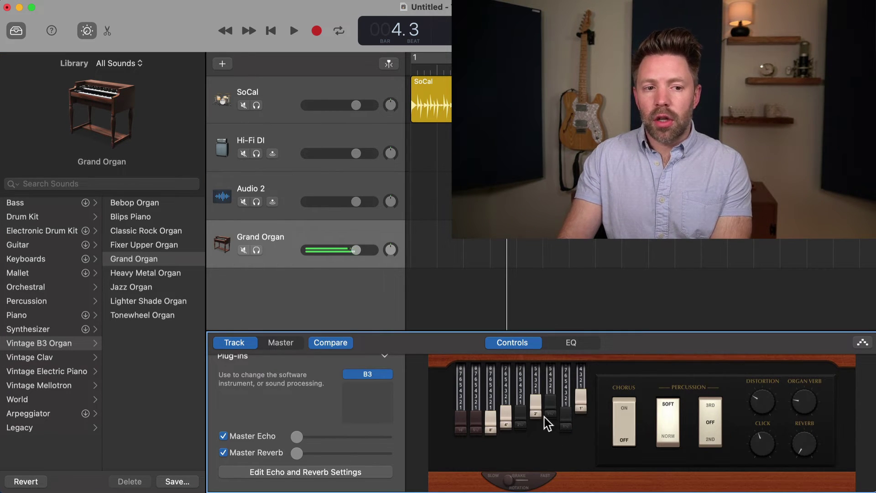
left_click_drag(535, 419, 529, 465)
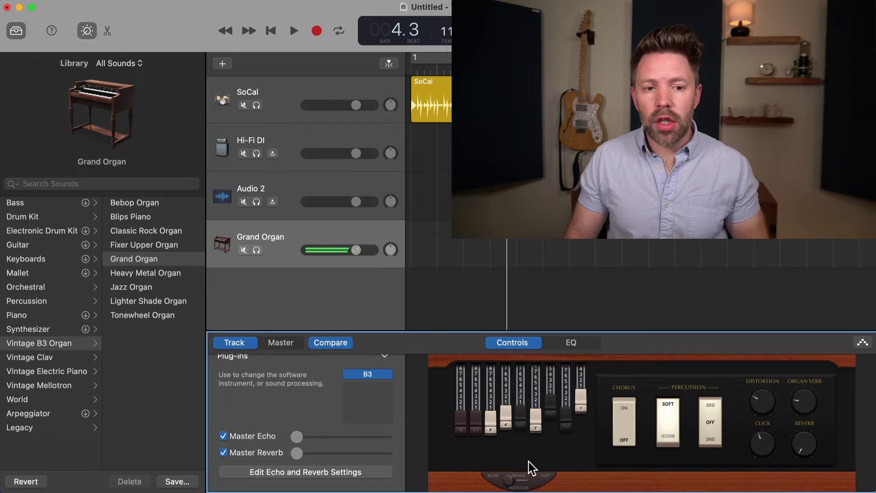
left_click_drag(489, 425, 476, 330)
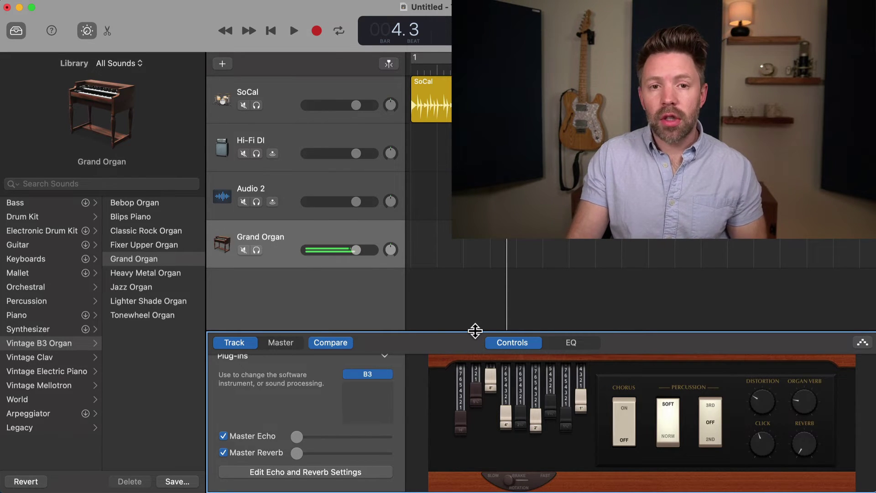
left_click(300, 223)
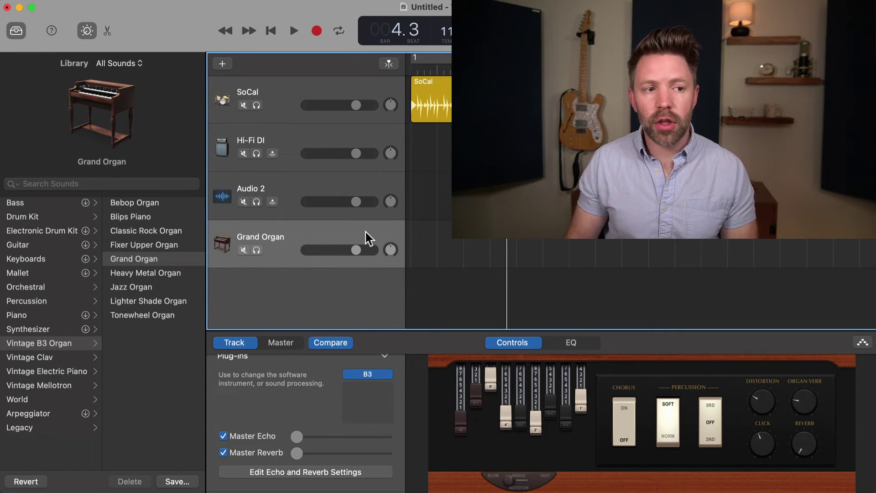
Select the SoCal, Hi-Fi DI and Audio 2 tracks, then open Hi-Fi DI's Channel EQ window
left_click(281, 104)
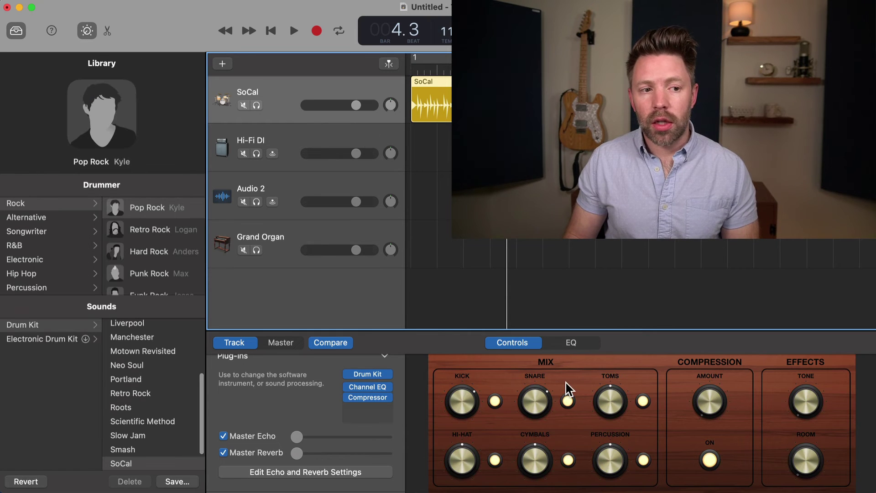
left_click(289, 141)
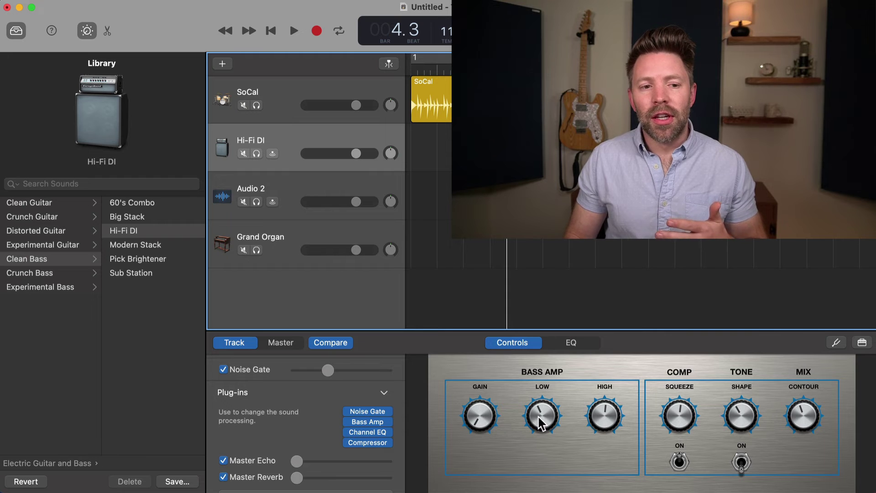
left_click(299, 195)
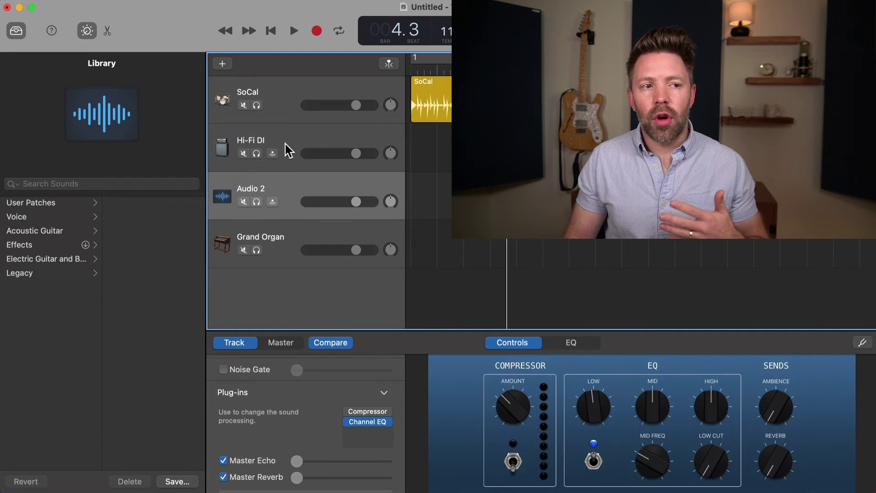
left_click(286, 143)
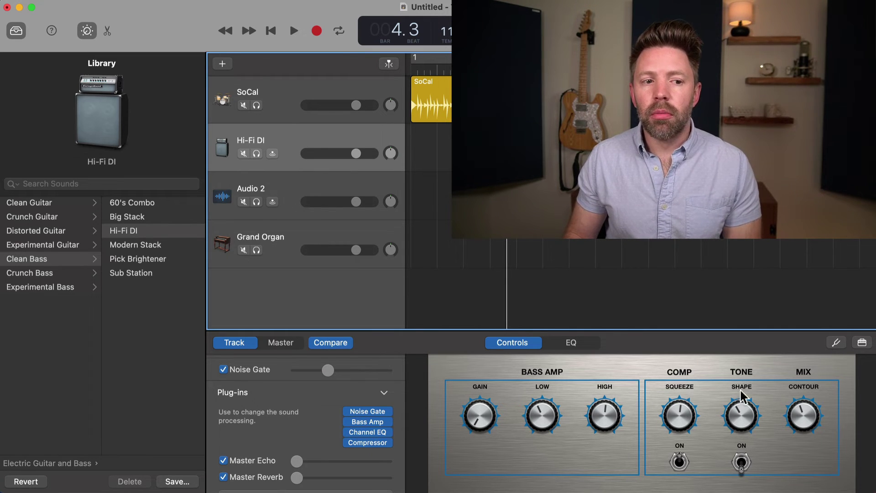
left_click(377, 432)
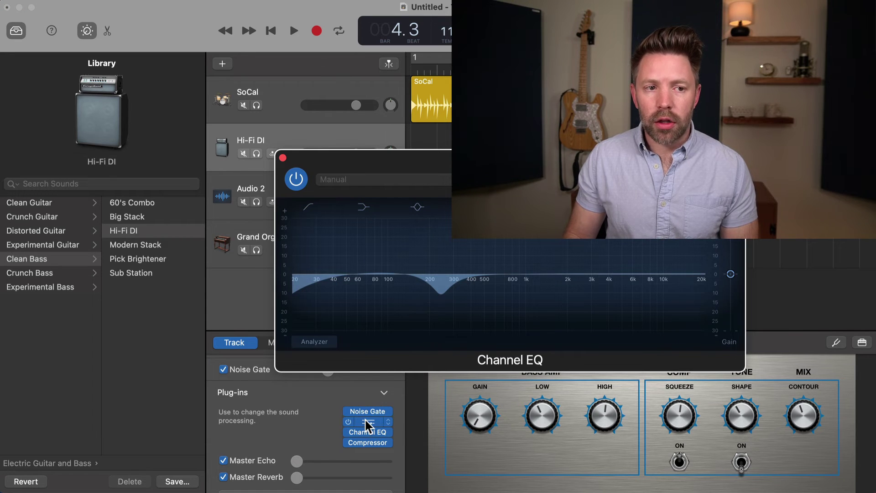
Turn up the GAIN on the Hi-Fi DI track's Bass Amp Designer, then close the plug-in window
left_click(368, 424)
left_click_drag(474, 173, 376, 131)
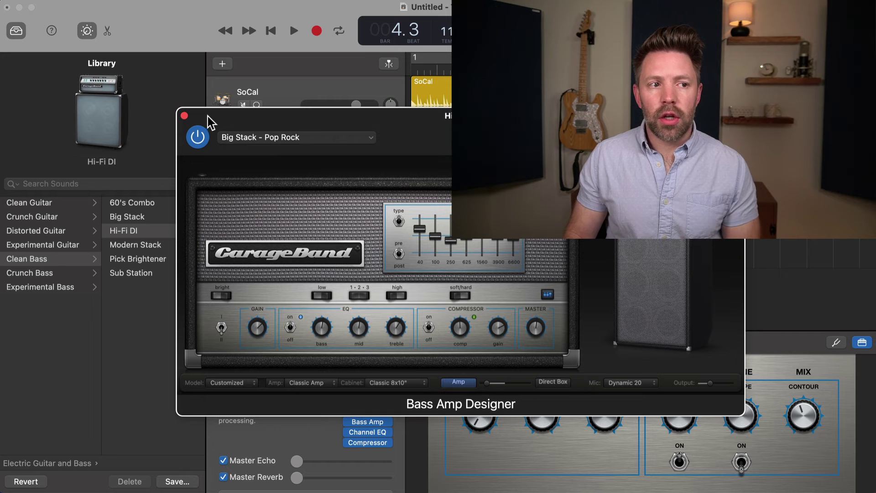
left_click_drag(189, 118, 107, 57)
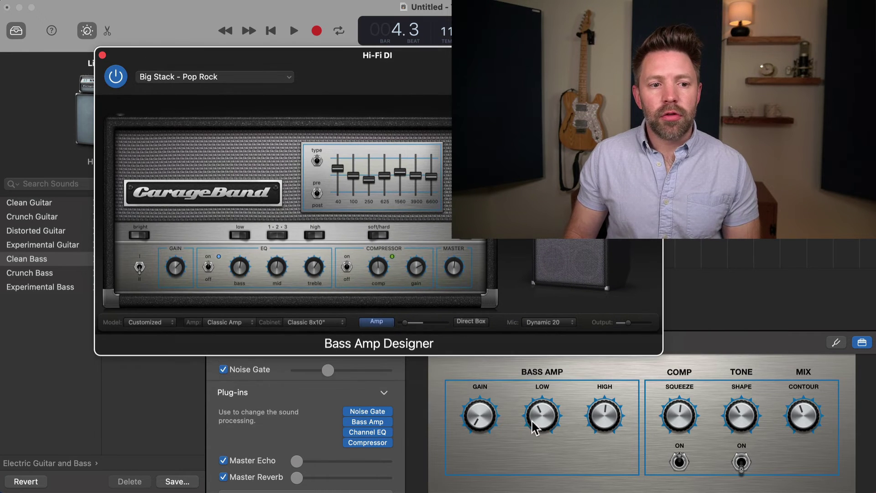
mouse_move(474, 429)
left_mouse_down()
mouse_move(479, 336)
mouse_move(487, 417)
mouse_move(474, 459)
mouse_move(474, 408)
mouse_move(479, 418)
left_mouse_up()
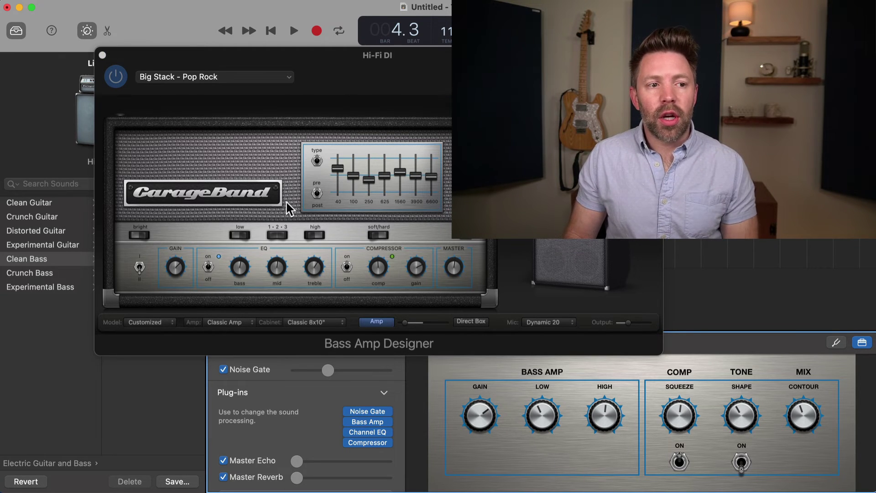
left_click(244, 259)
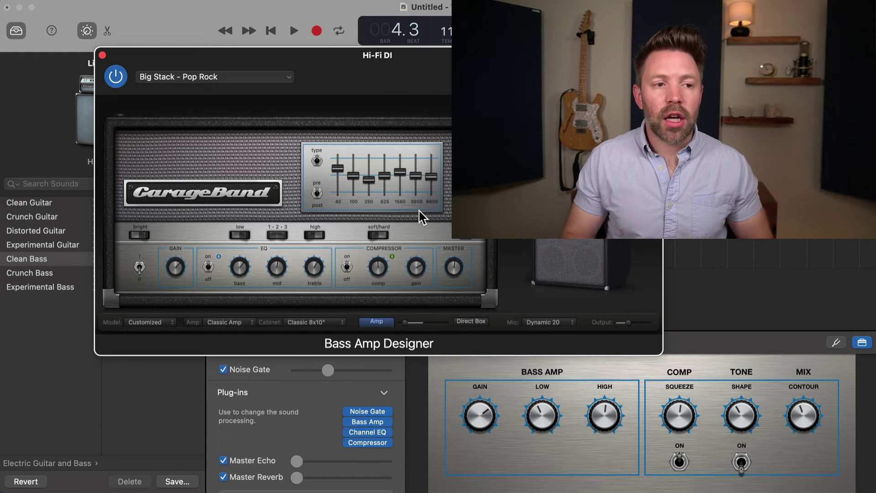
left_click_drag(338, 75, 314, 104)
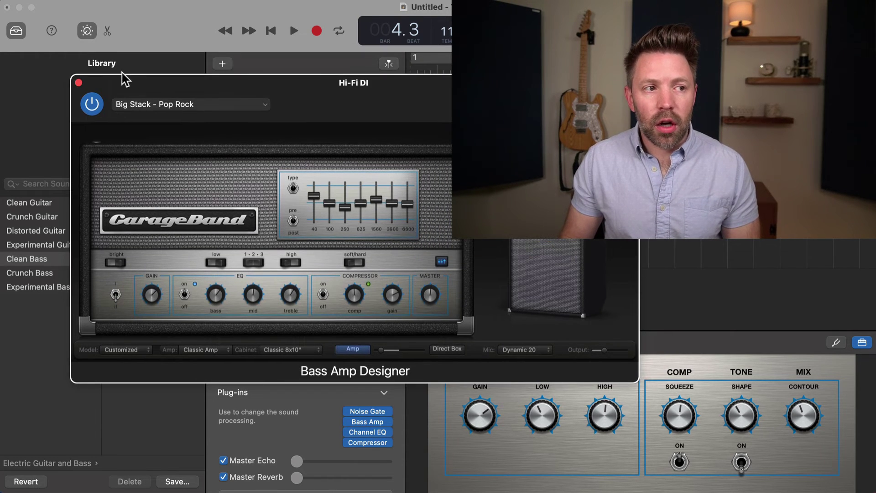
left_click(78, 82)
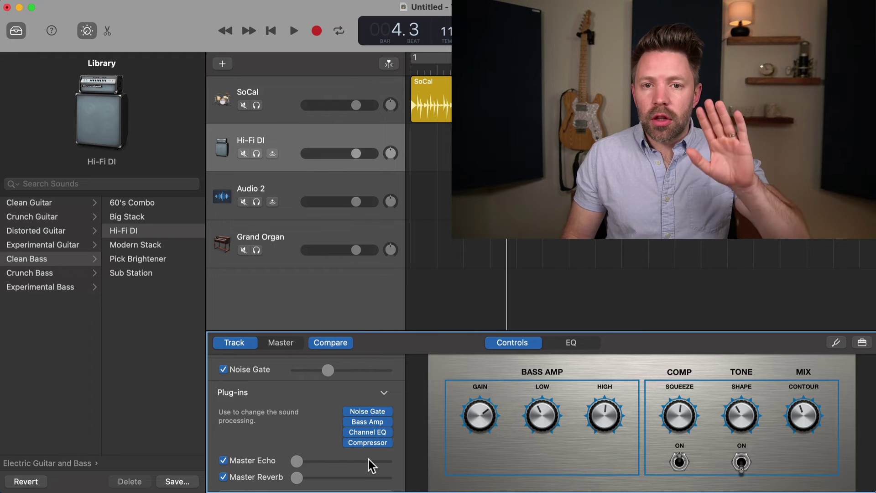
Select the Grand Organ track, then SoCal, then Grand Organ again
mouse_move(366, 444)
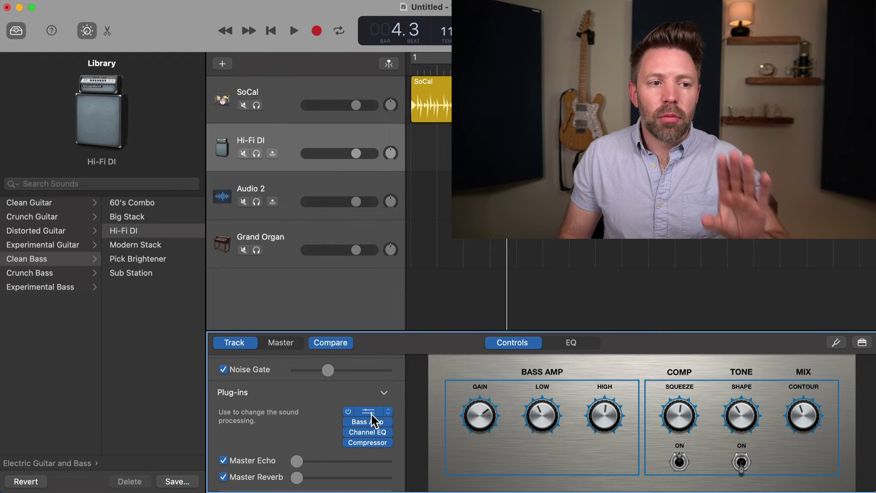
left_click(291, 235)
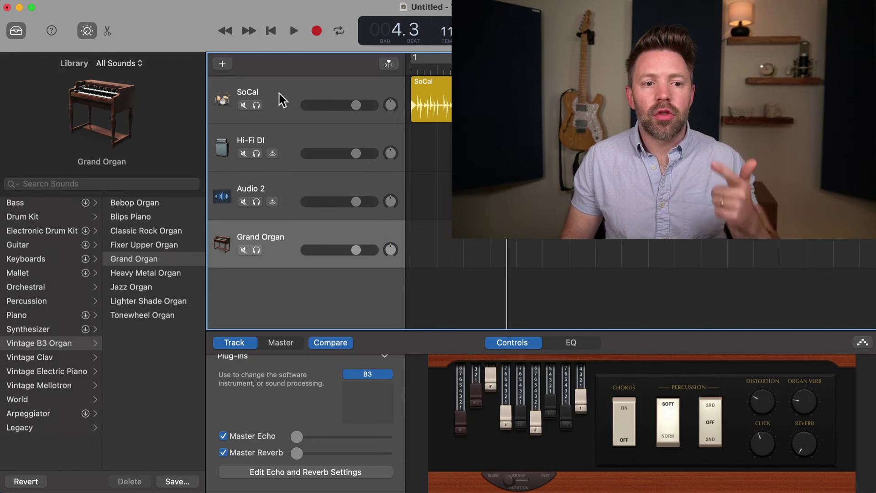
left_click(279, 94)
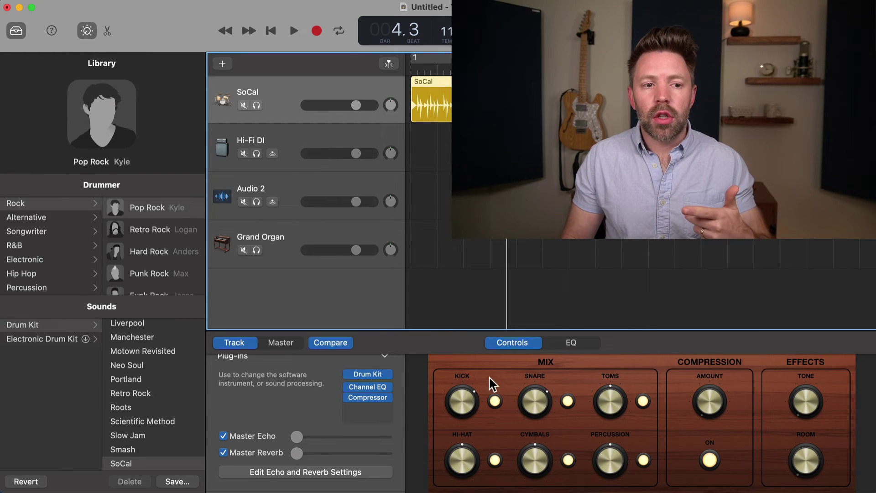
left_click(303, 236)
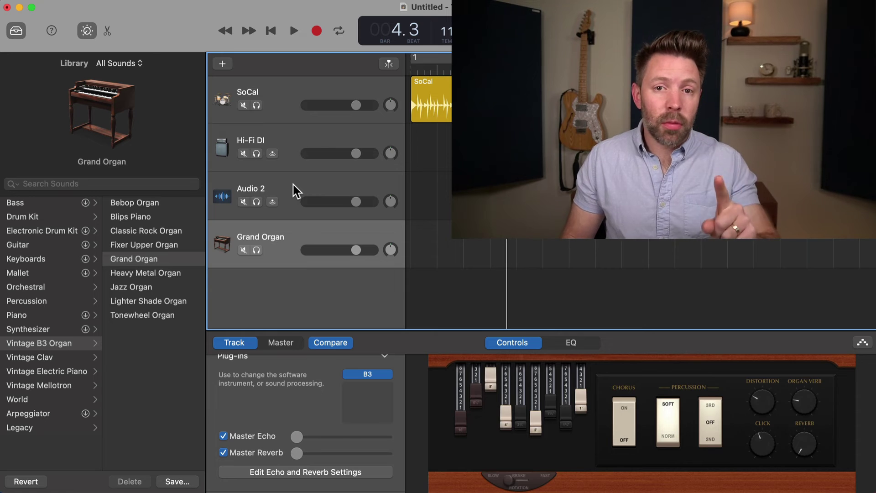
Hide Smart Controls, show SoCal's Drummer editor, and audition beats, settling on the New Kicks preset
key("b")
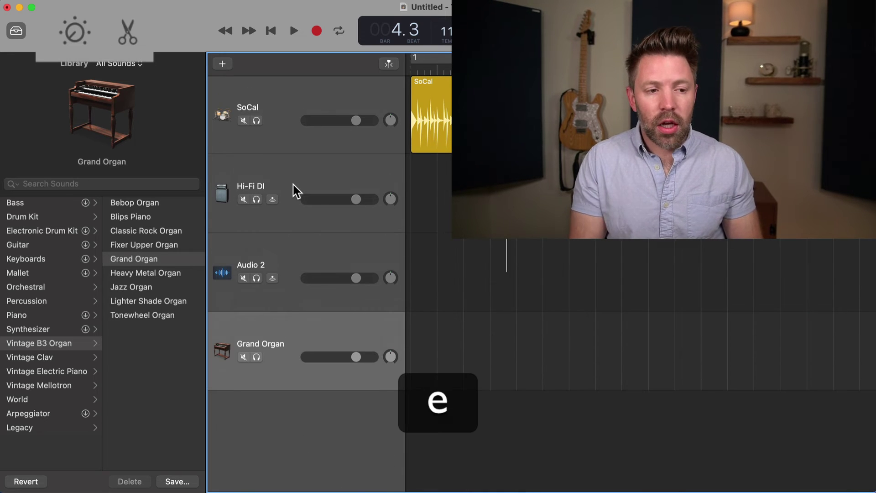
key("e")
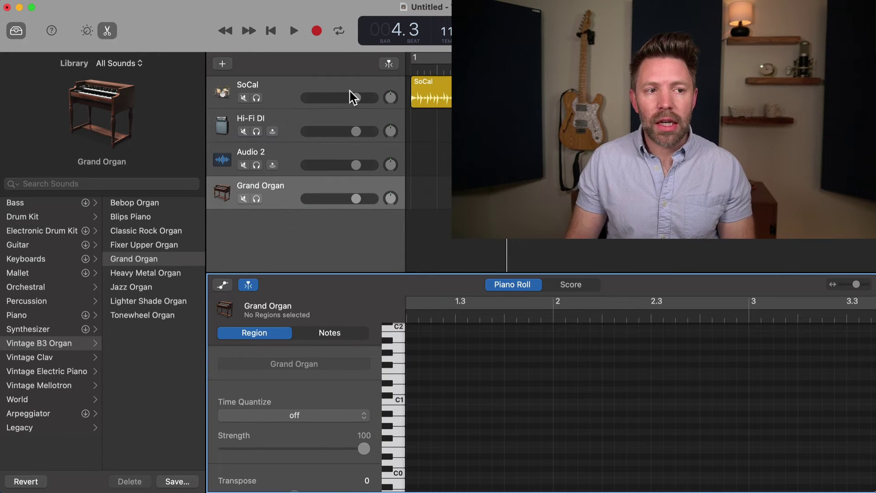
left_click(296, 96)
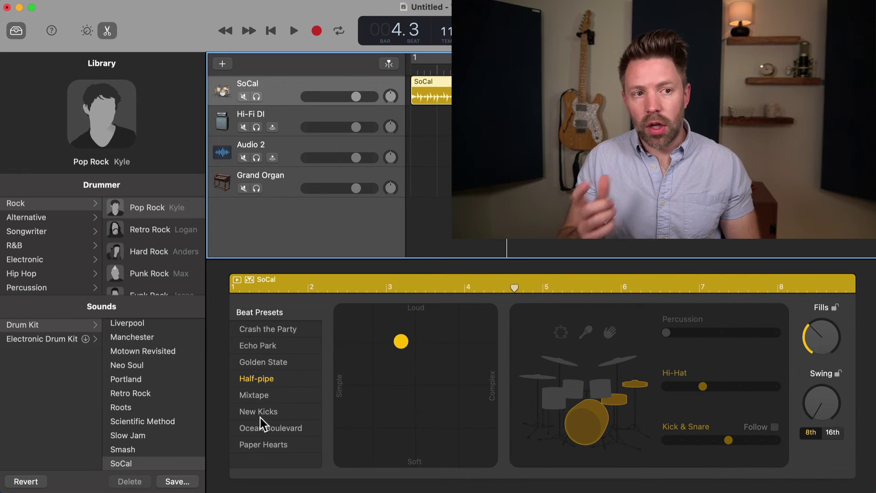
key("space")
key("space")
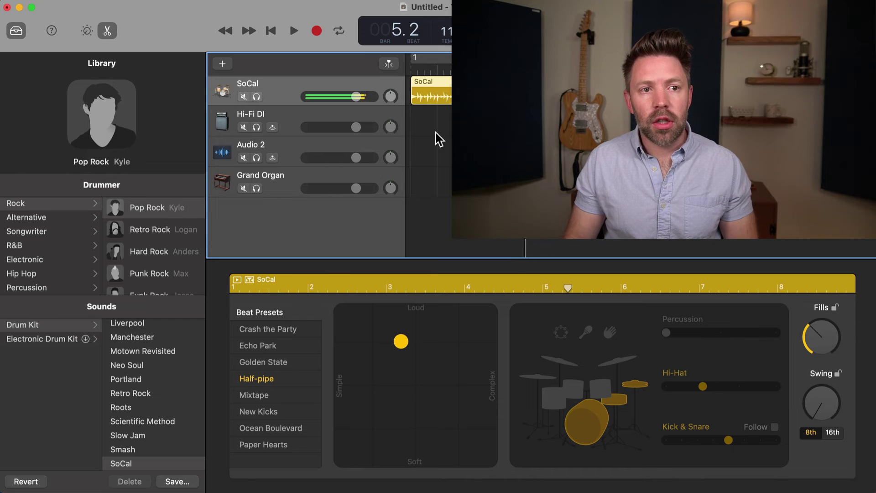
key("space")
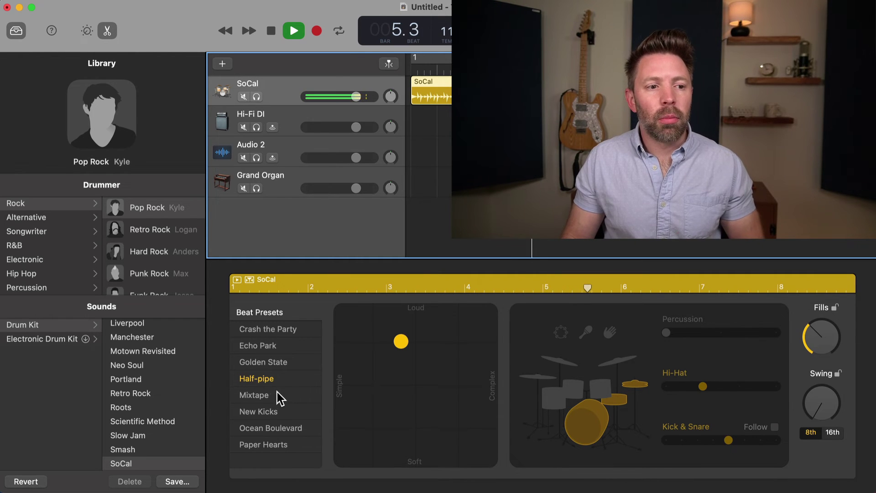
left_click(265, 397)
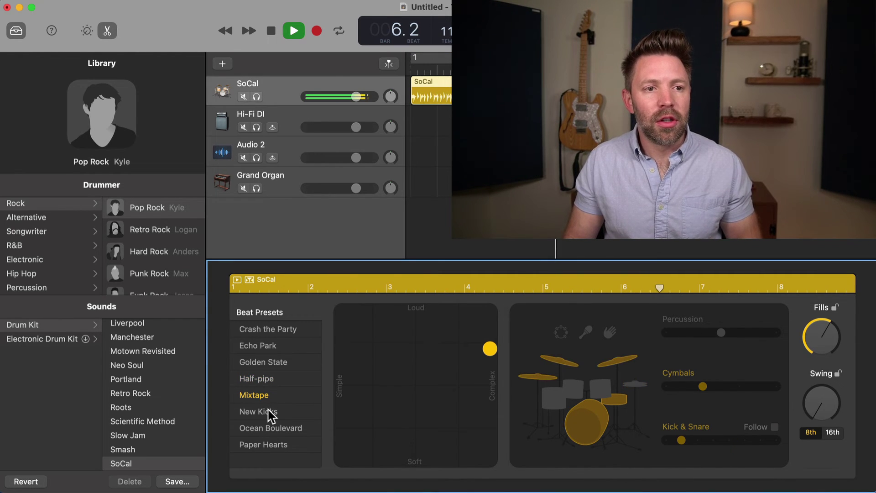
left_click(270, 412)
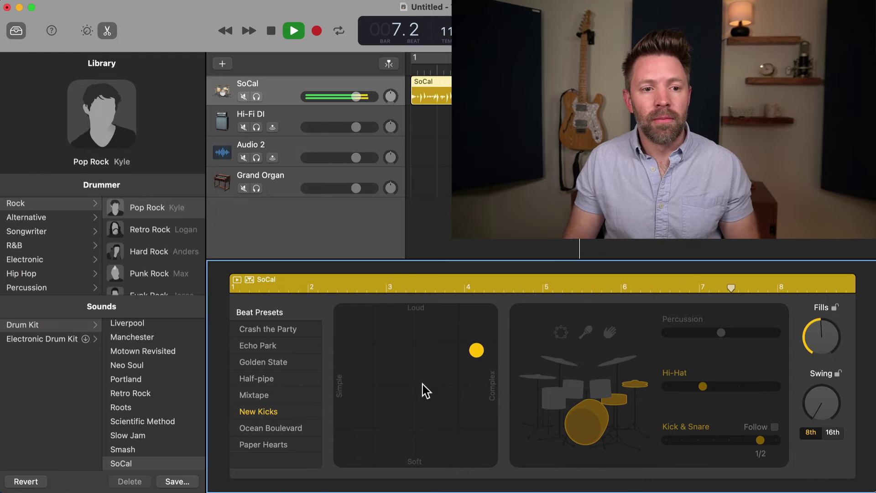
key("space")
Loop the drum region, add toms, and make the hi-hat the adjustable kit piece instead of cymbals
left_click(438, 59)
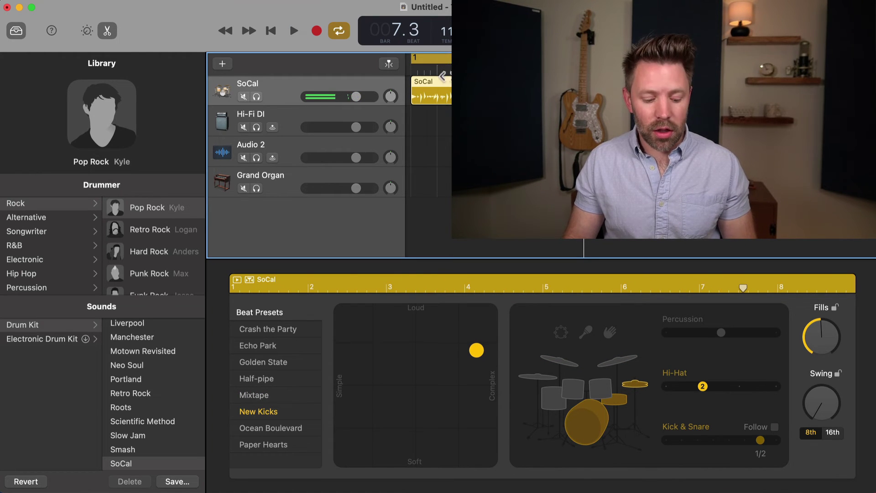
key("space")
left_click(559, 400)
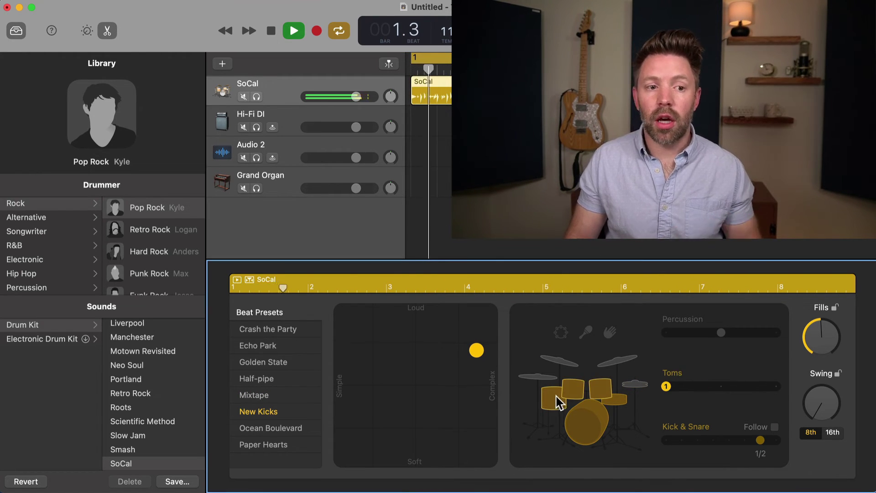
left_click(541, 378)
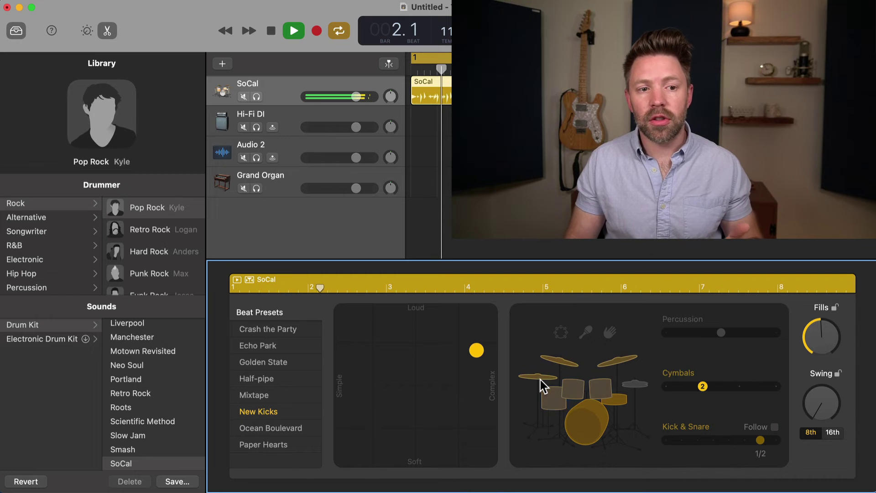
left_click(634, 385)
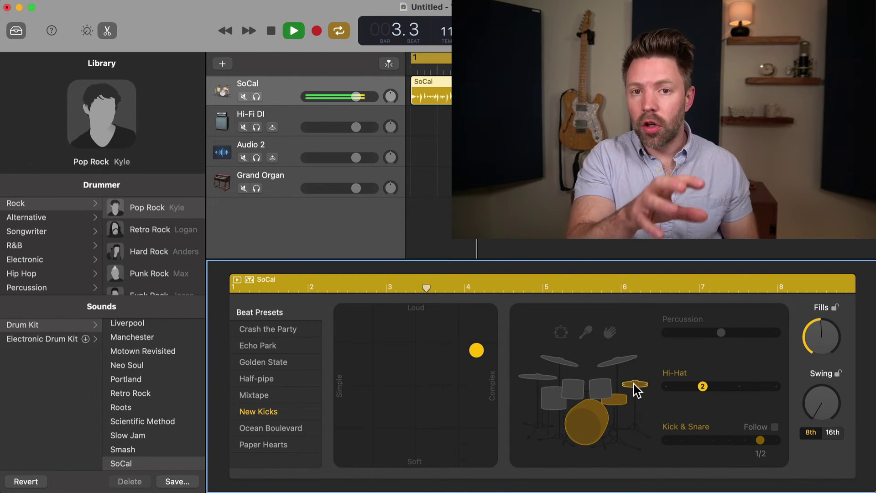
key("space")
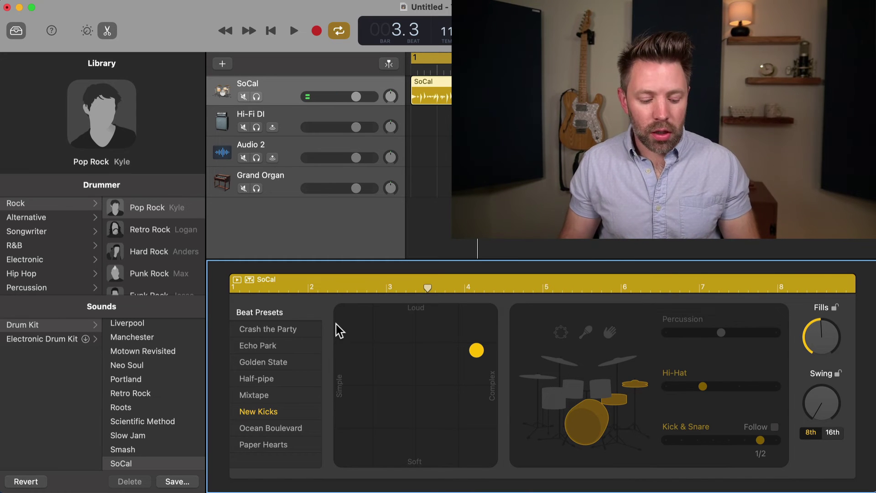
Toggle the editor panel off and back on, then close the Library
key("e")
key("e")
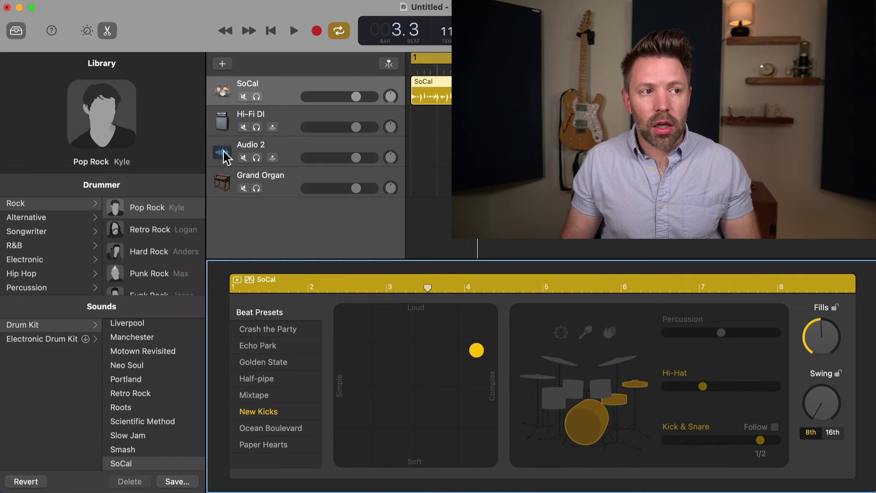
left_click(108, 30)
left_click(109, 32)
key("e")
key("e")
key("y")
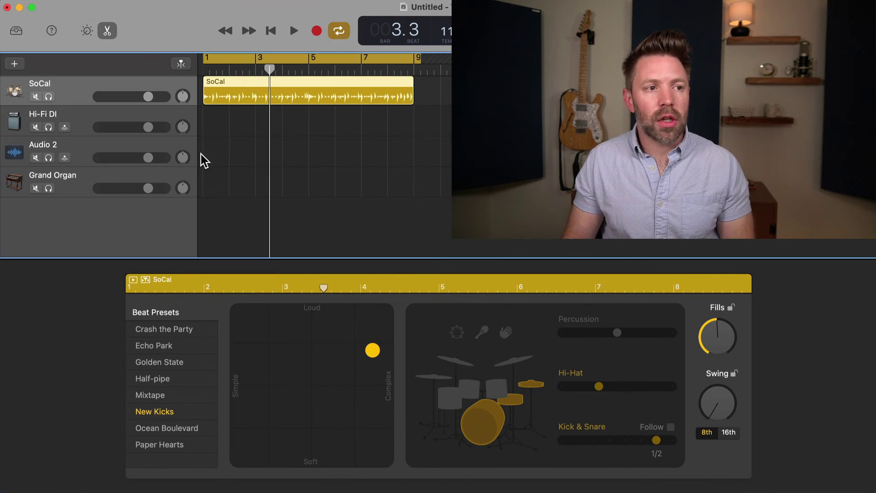
Record a region of three organ chords on the Grand Organ track
left_click(85, 184)
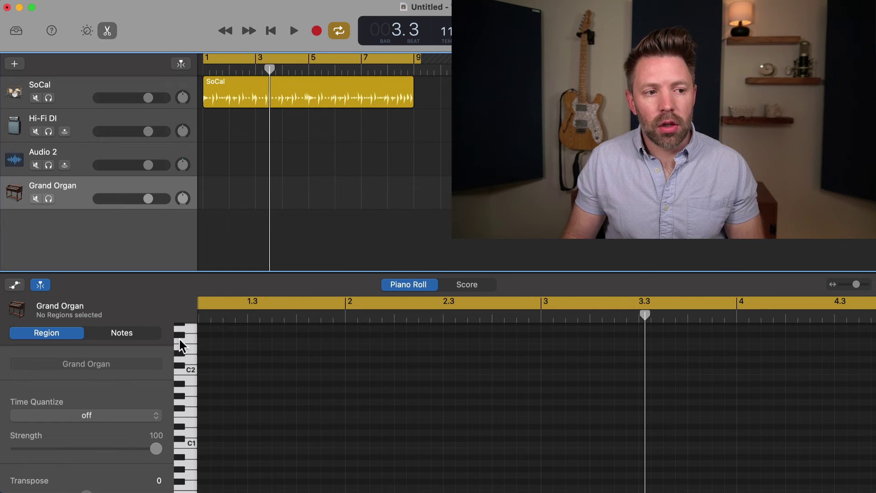
left_click(191, 385)
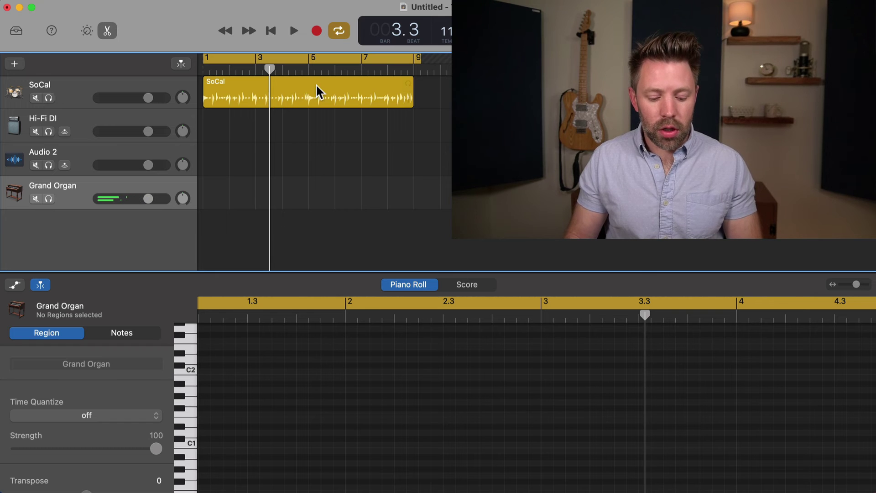
key("r")
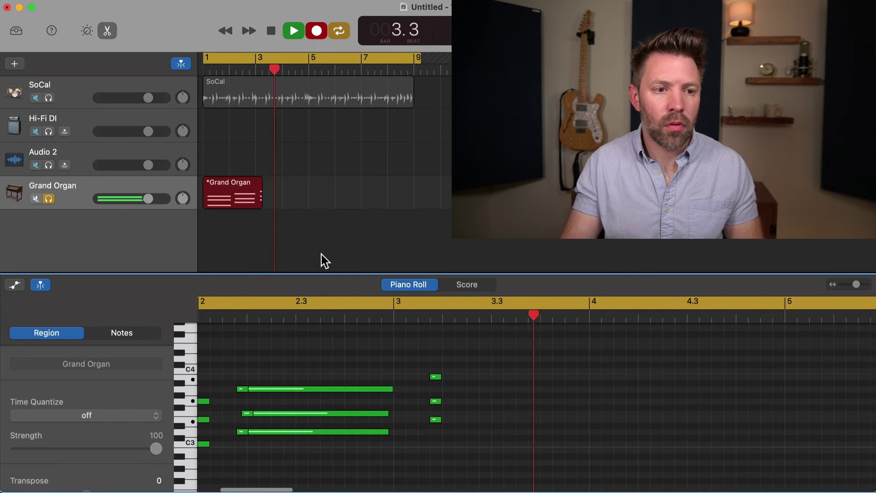
key("space")
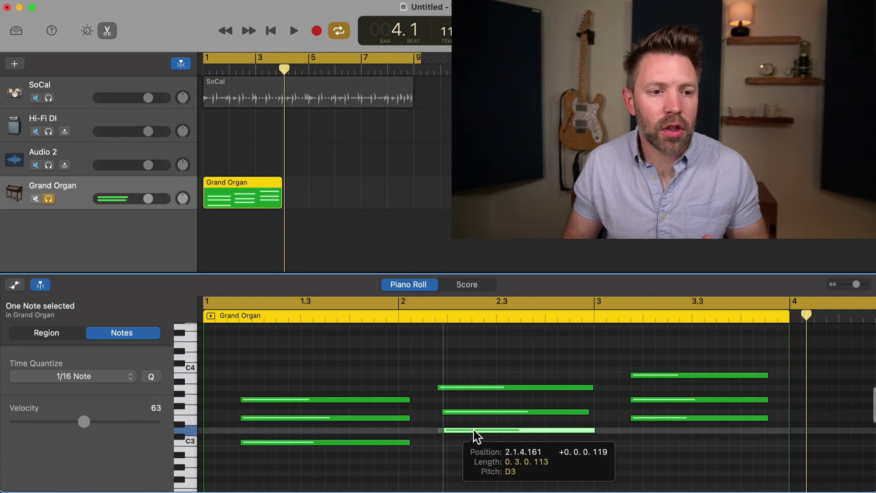
Nudge one chord note later and shorten the three notes of the middle Dm chord
left_click_drag(474, 412, 479, 389)
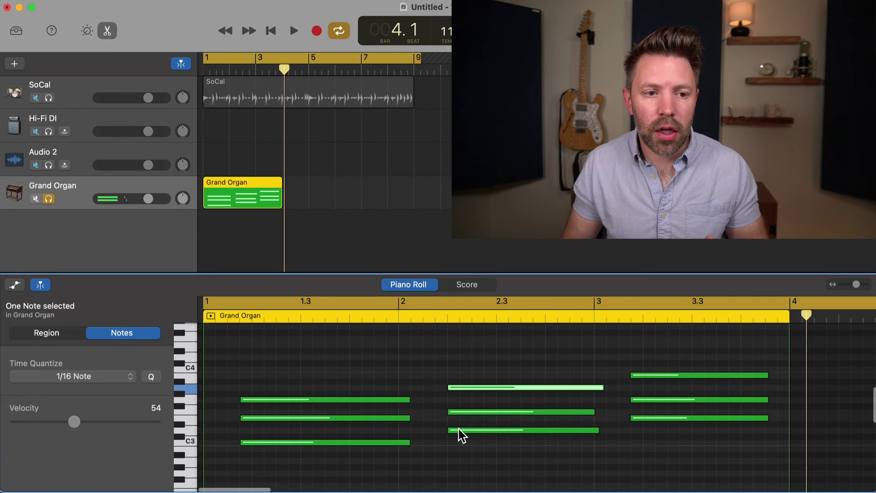
left_click_drag(571, 446, 563, 333)
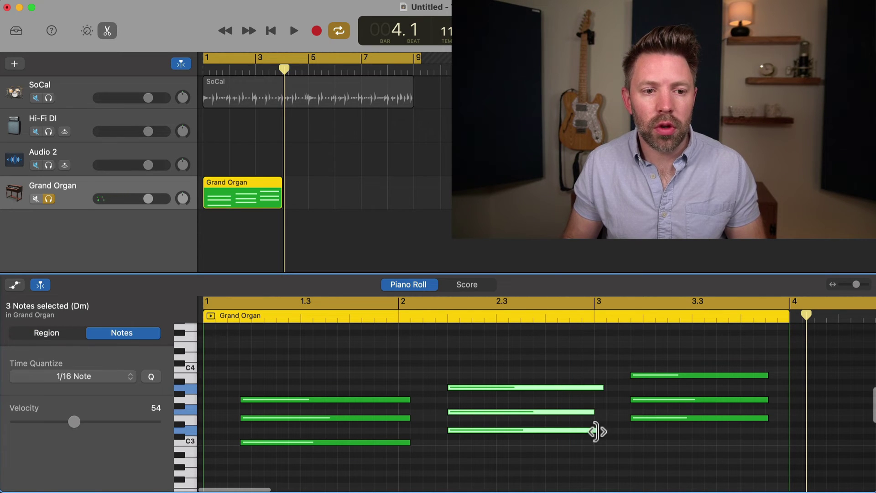
left_click_drag(596, 431, 584, 429)
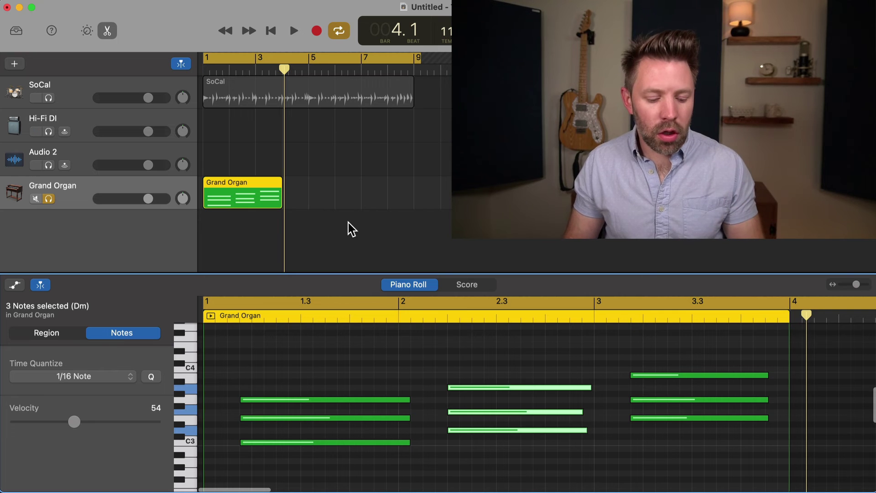
Unsolo Grand Organ, turn off Cycle, and record a new take on Audio 2 from the start
left_click(48, 199)
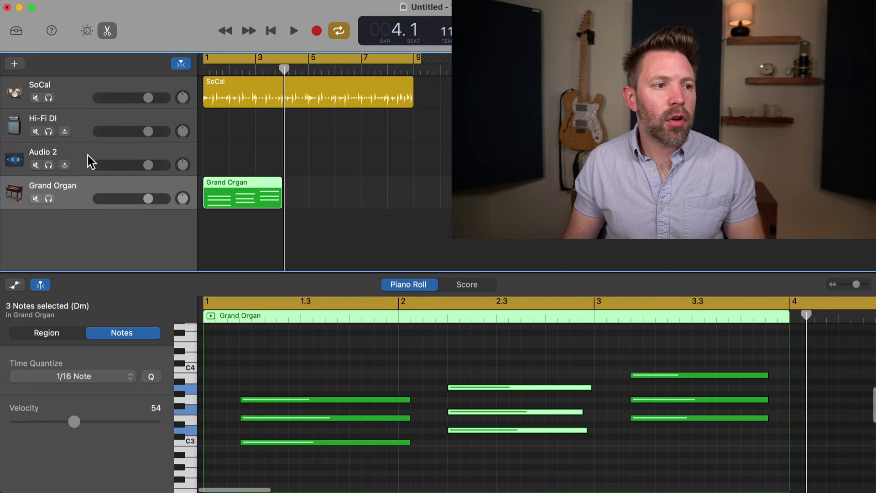
left_click(89, 162)
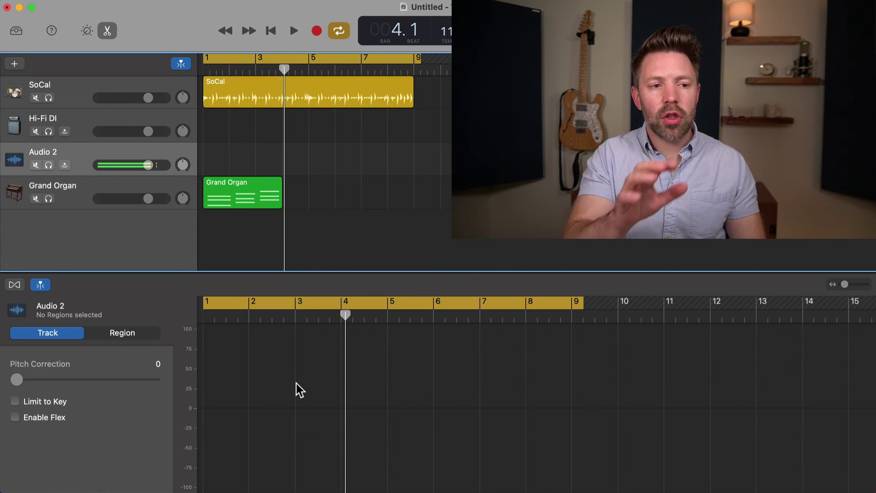
key("c")
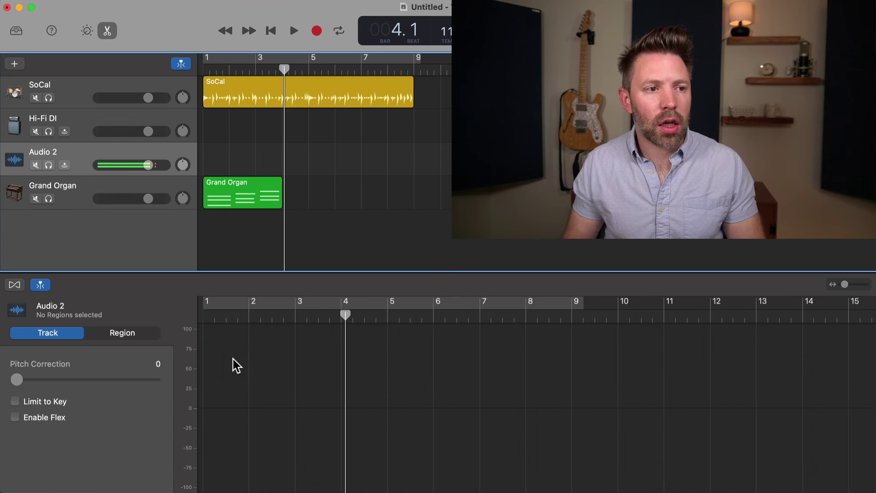
key("Return")
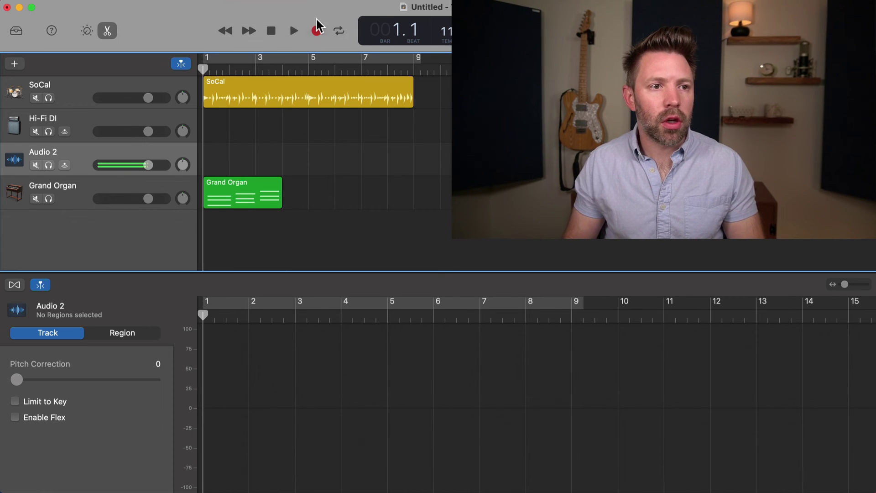
left_click(317, 31)
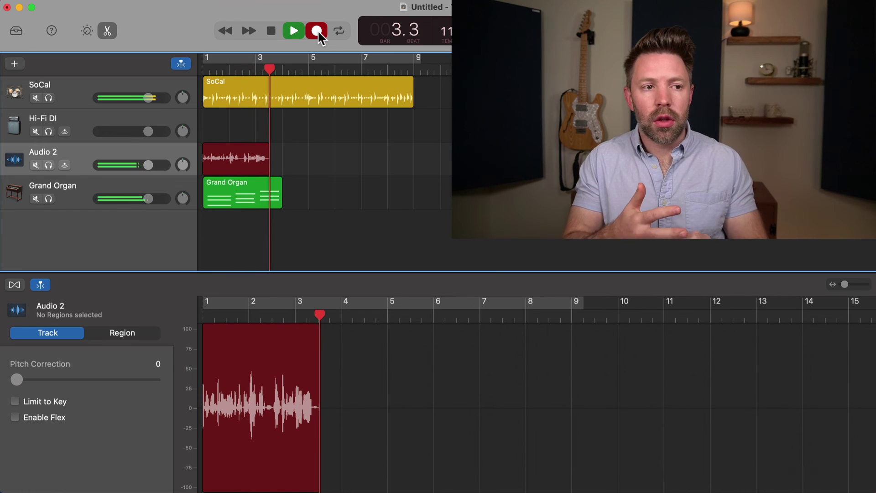
key("space")
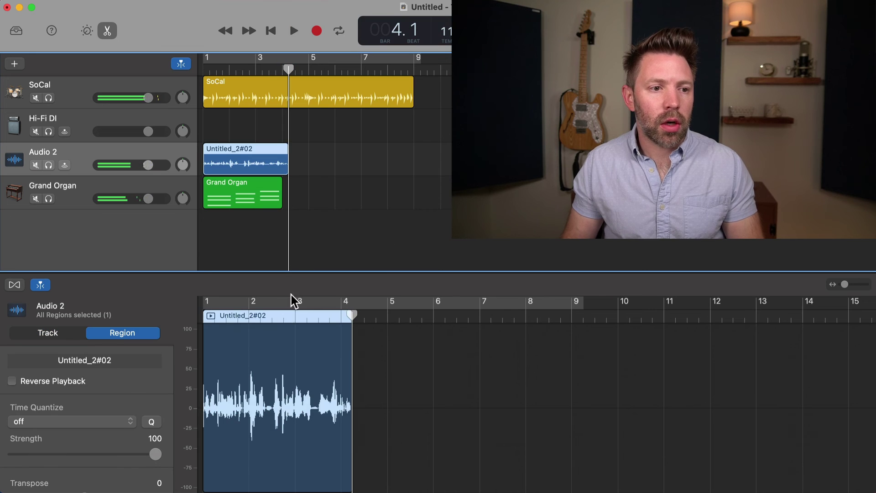
Split the Audio 2 take at bars 3.2.3 and 3.3
scroll(262, 363, "up", 3)
scroll(262, 363, "up", 5)
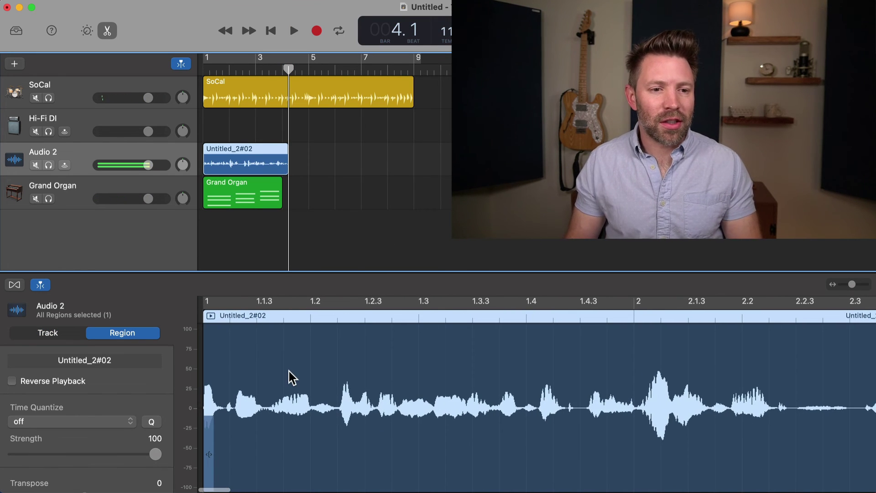
scroll(409, 373, "right", 5)
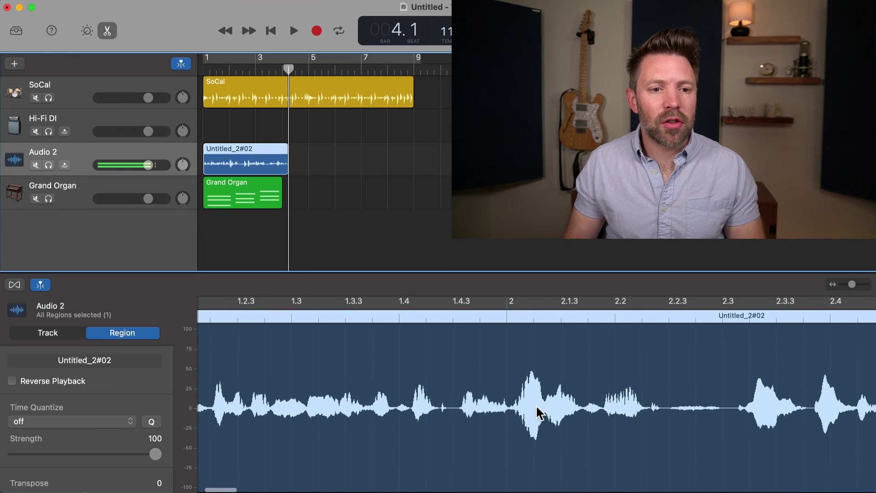
scroll(475, 372, "right", 3)
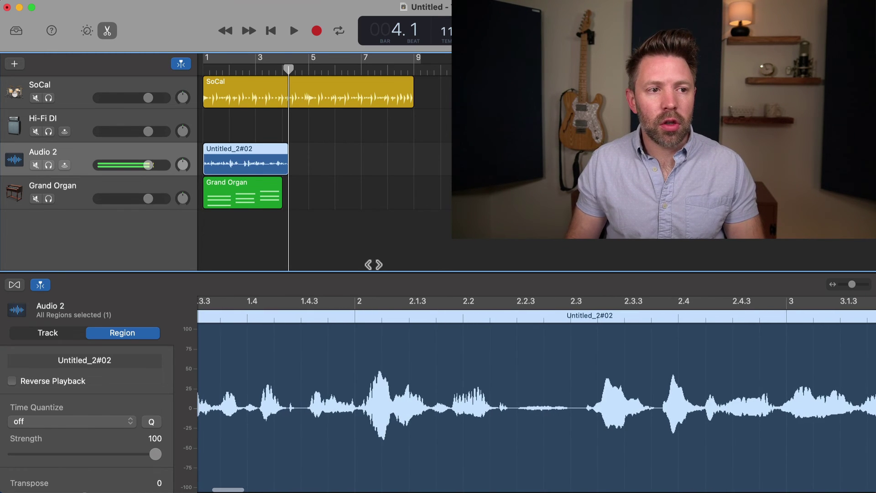
scroll(246, 210, "up", 5)
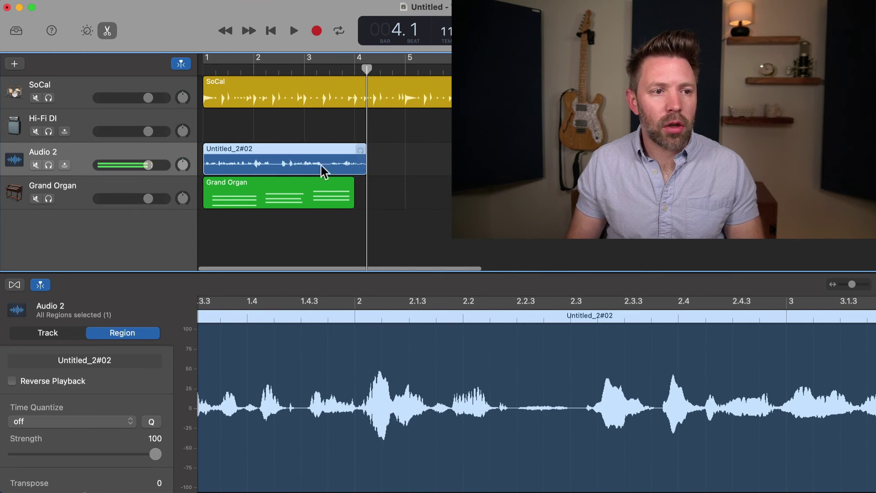
scroll(565, 386, "right", 5)
scroll(566, 390, "right", 3)
scroll(570, 390, "right", 1)
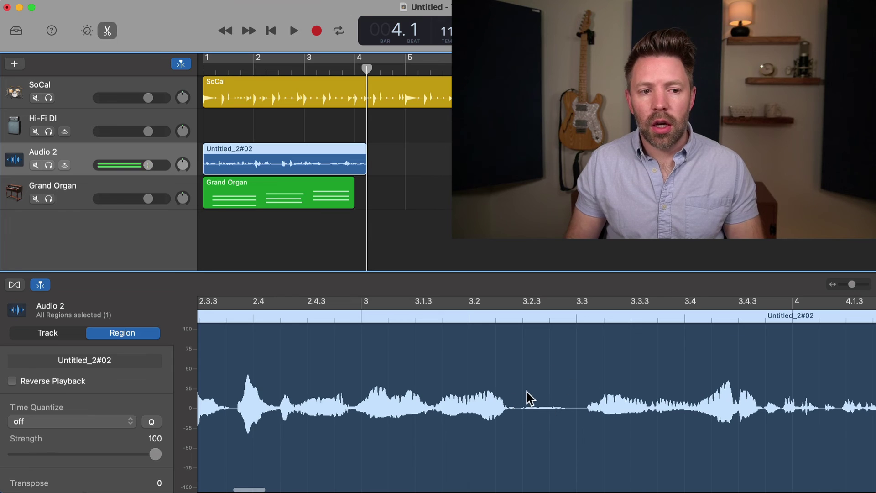
left_click(519, 315)
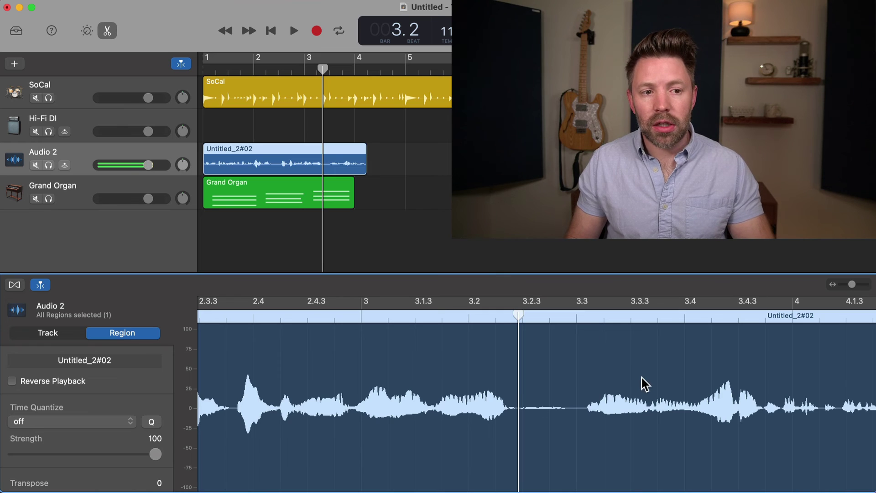
key("super+t")
left_click_drag(571, 316, 576, 316)
key("super+t")
Delete the short silent slice between the two split points, leaving a gap
left_click(554, 431)
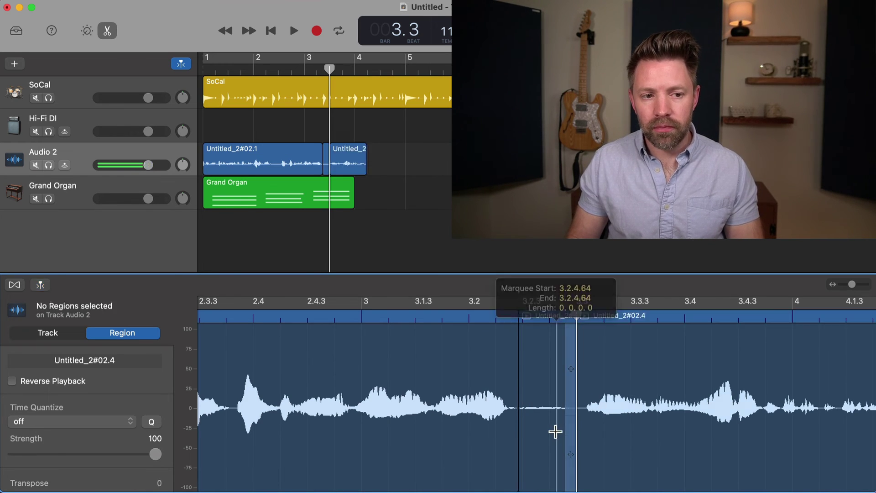
left_click(550, 315)
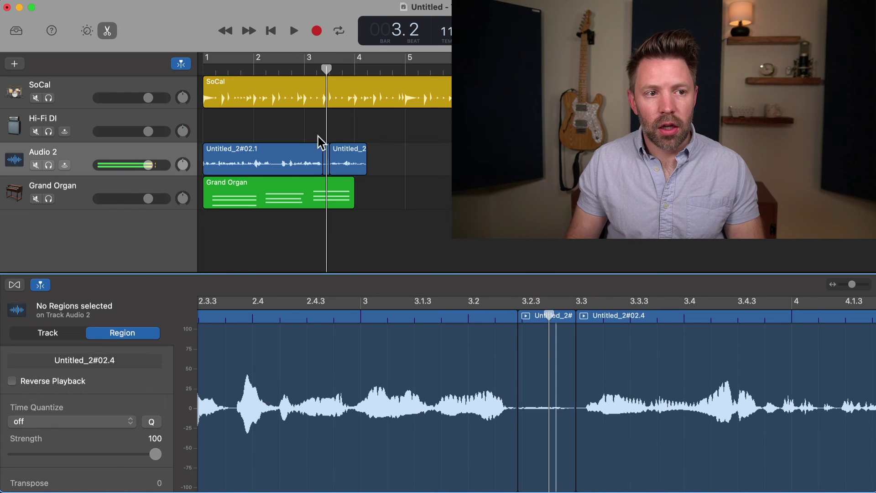
left_click(326, 160)
key("Delete")
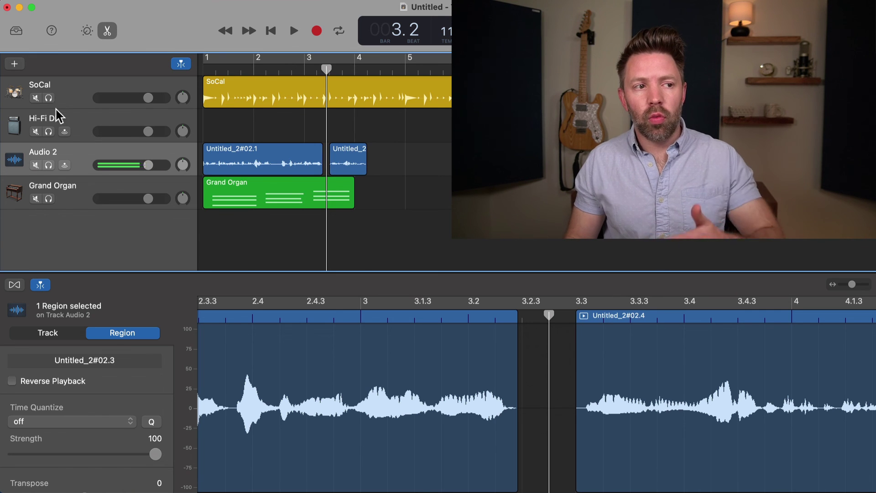
left_click(67, 120)
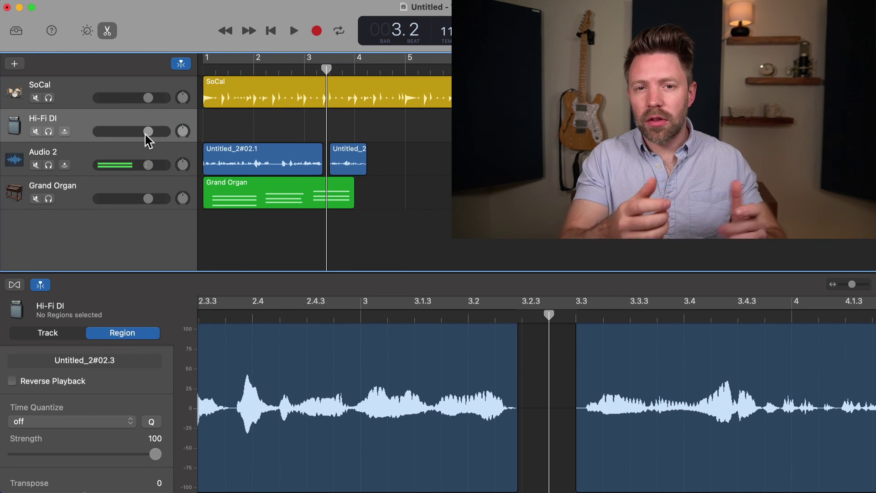
left_click(381, 392)
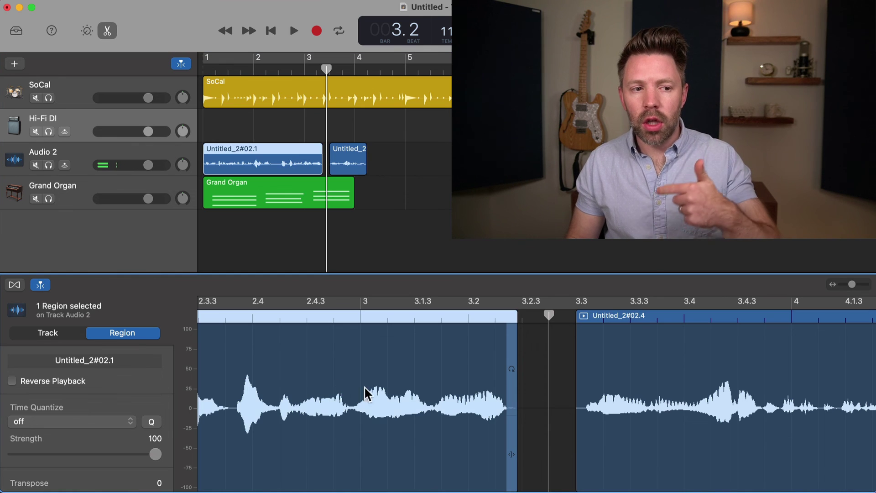
left_click(102, 146)
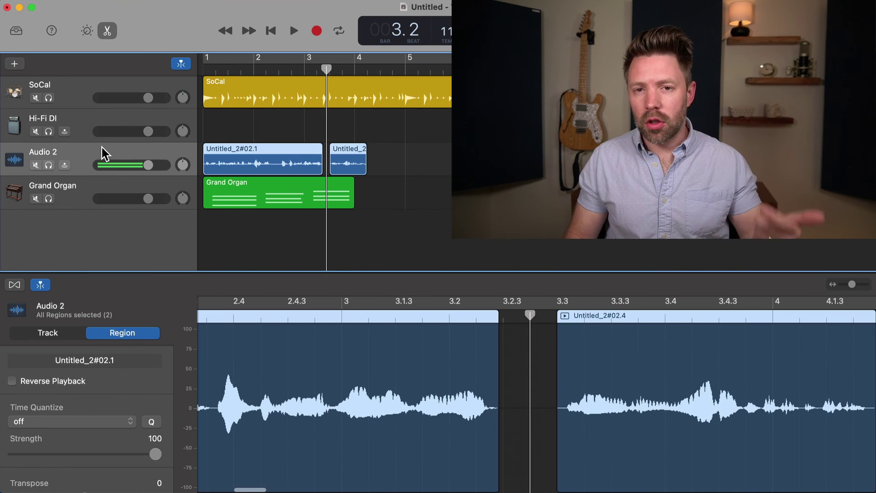